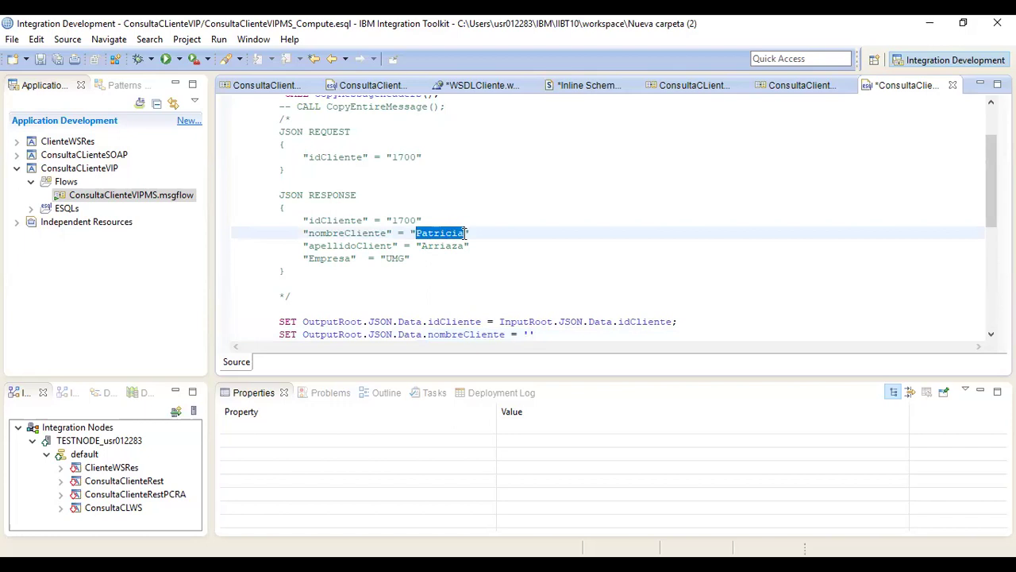
Step: Assign the sample first name from the JSON RESPONSE comment to OutputRoot.JSON.Data.nombreCliente and begin a new line below
key("ctrl+c")
left_click(528, 334)
key("ctrl+v")
key("Return")
type("S")
key("BackSpace")
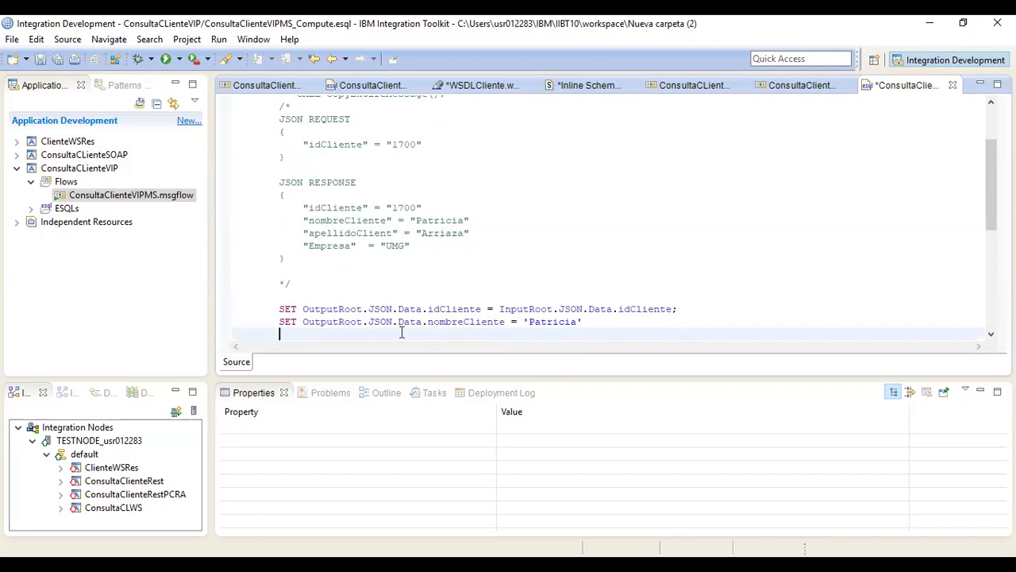
Step: Add a SET OutputRoot.JSON.Data.apellidoClient assignment with an empty quoted string below the nombreCliente line
left_click_drag(278, 321, 506, 321)
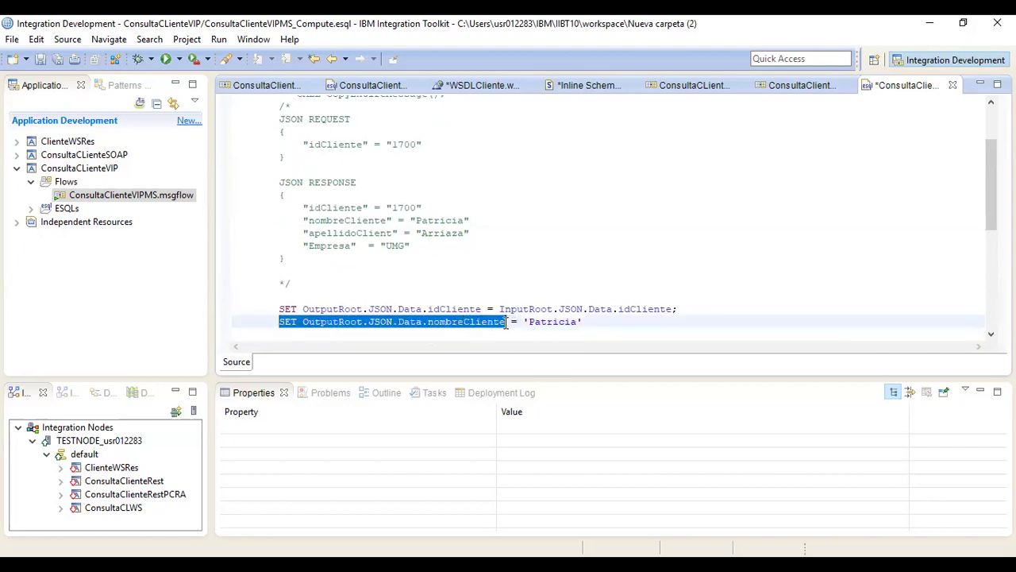
key("ctrl+c")
left_click(424, 334)
key("ctrl+v")
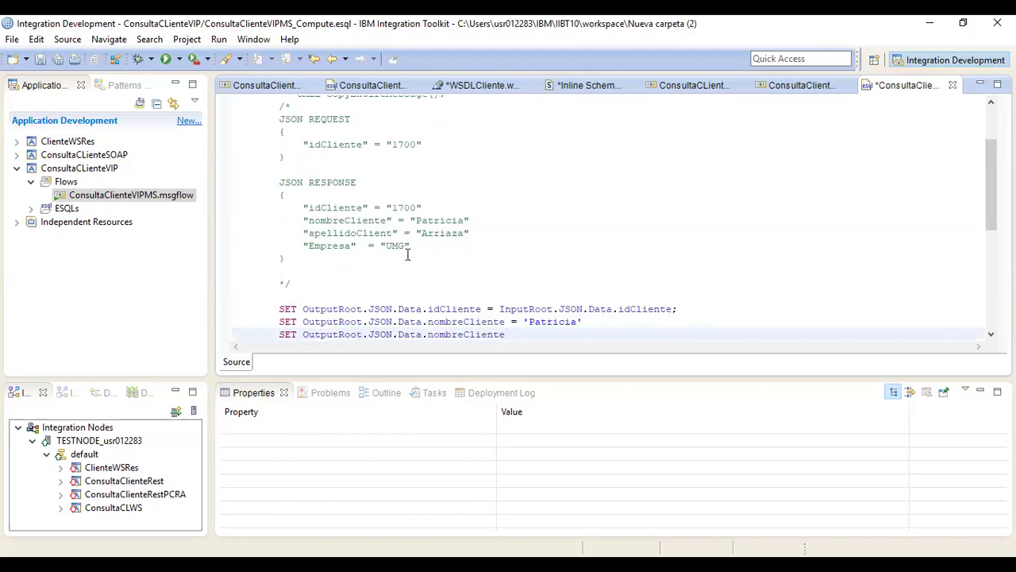
left_click_drag(310, 234, 393, 233)
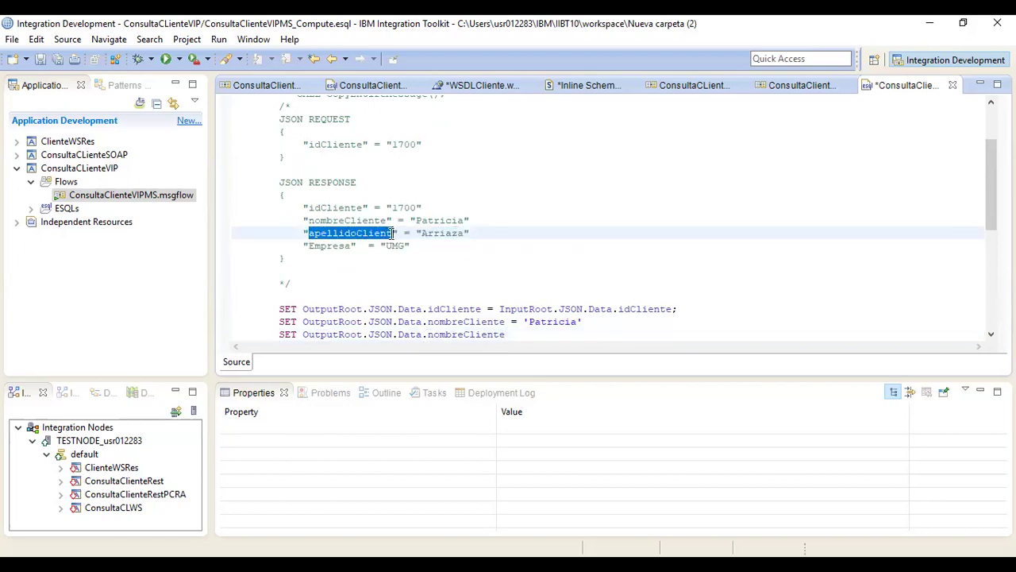
left_click_drag(427, 334, 508, 334)
key("ctrl+v")
type("= '")
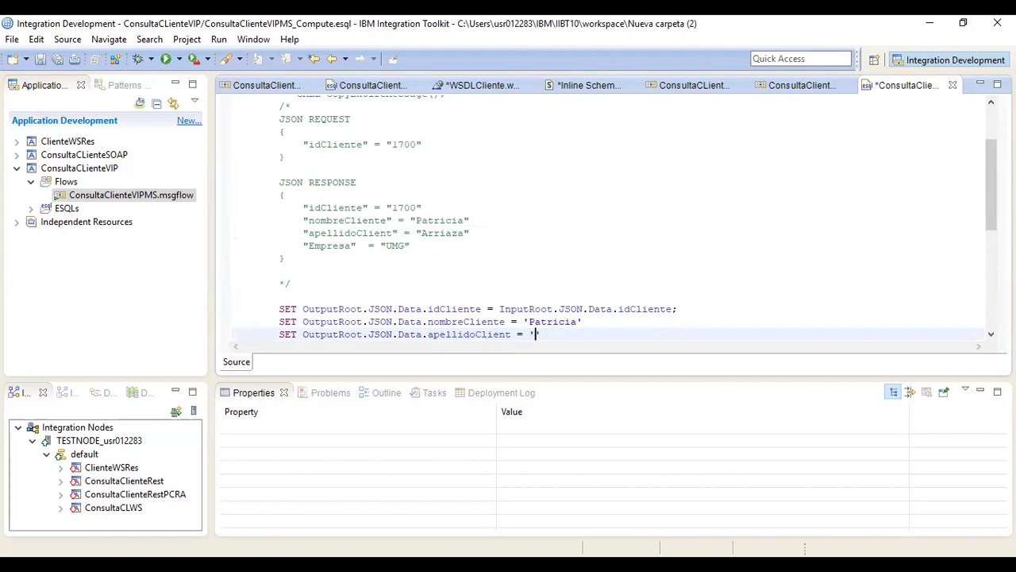
Step: Fill the apellidoClient assignment with the sample last name copied from the JSON RESPONSE comment
left_click_drag(422, 235, 464, 235)
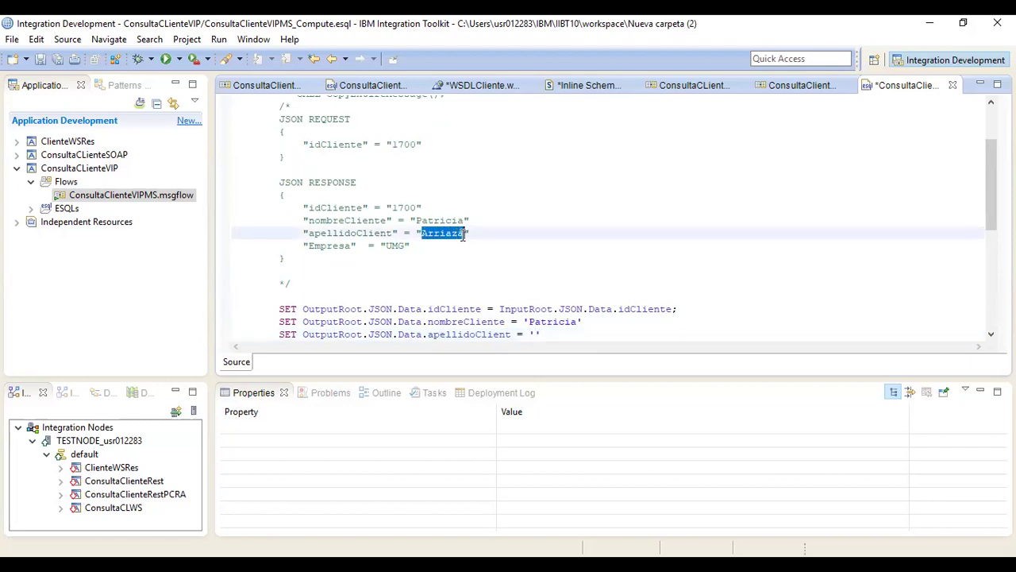
key("ctrl+c")
left_click(532, 334)
key("ctrl+v")
Step: Remove the extra blank lines between the SET statements and RETURN TRUE, and save the ESQL file
key("Down")
key("Down")
key("Down")
key("Down")
key("Down")
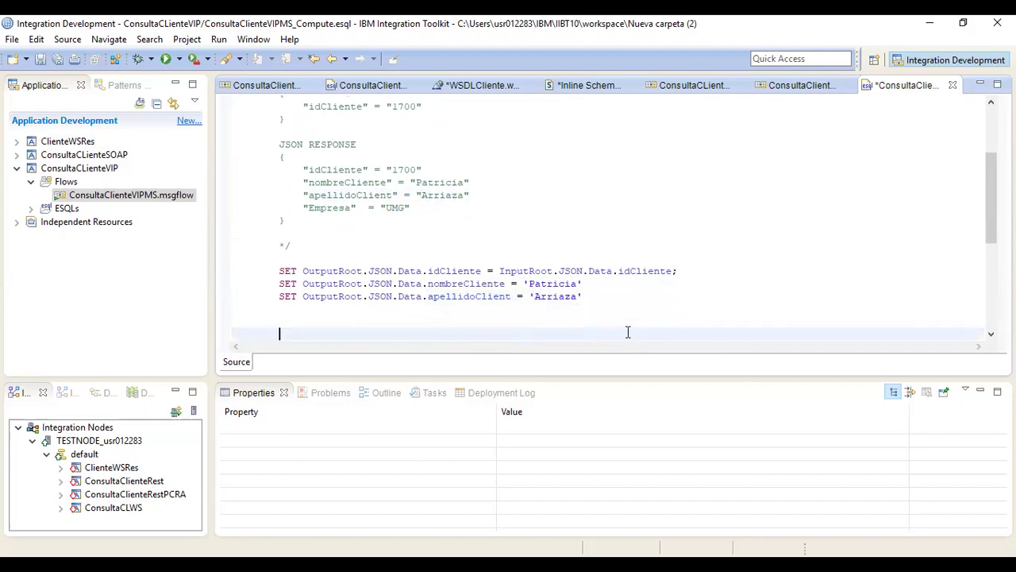
key("Up")
key("Up")
key("BackSpace")
key("BackSpace")
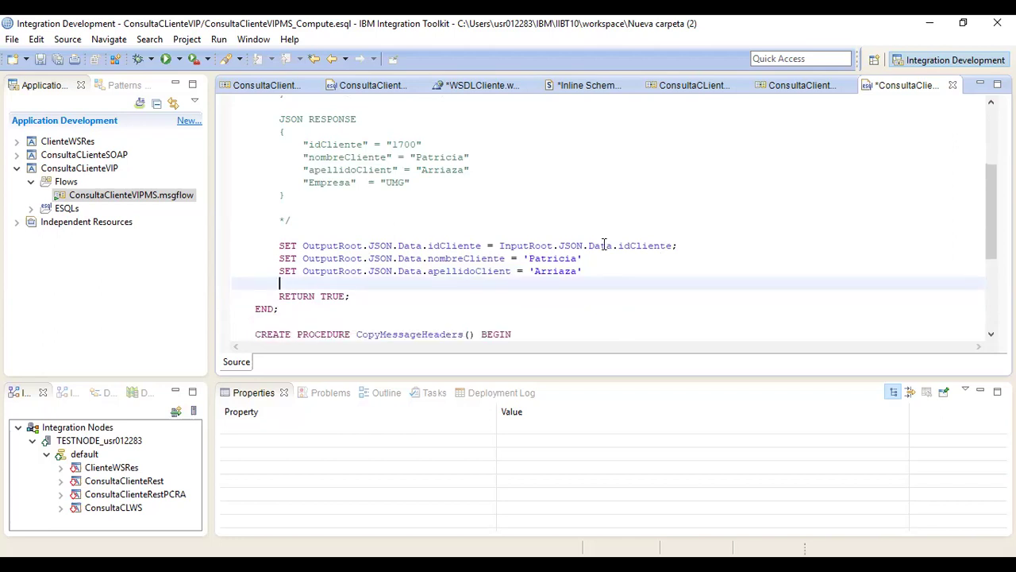
left_click(40, 59)
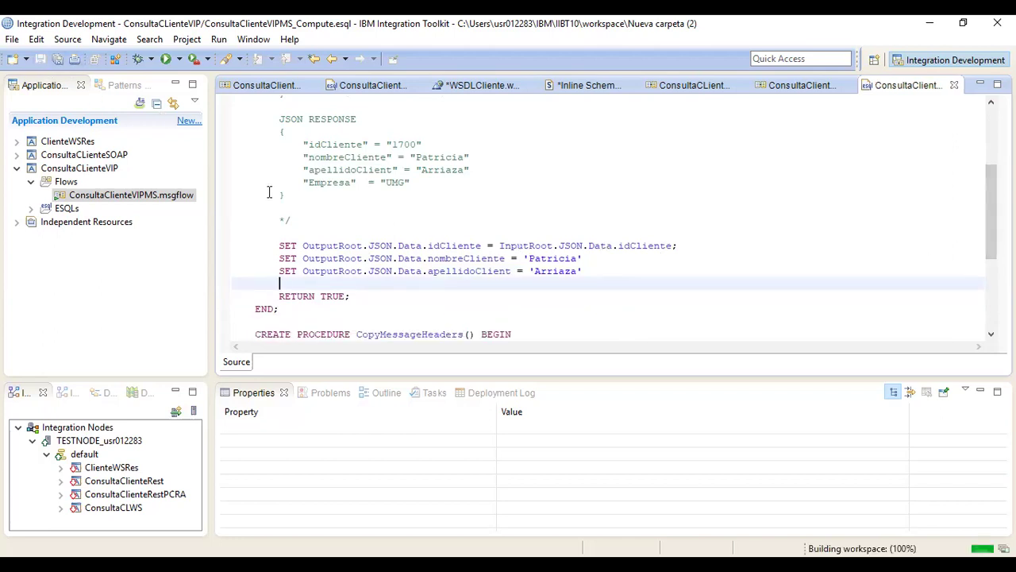
Step: End the nombreCliente and apellidoClient assignments with semicolons and save the ESQL file
left_click(594, 261)
type(";")
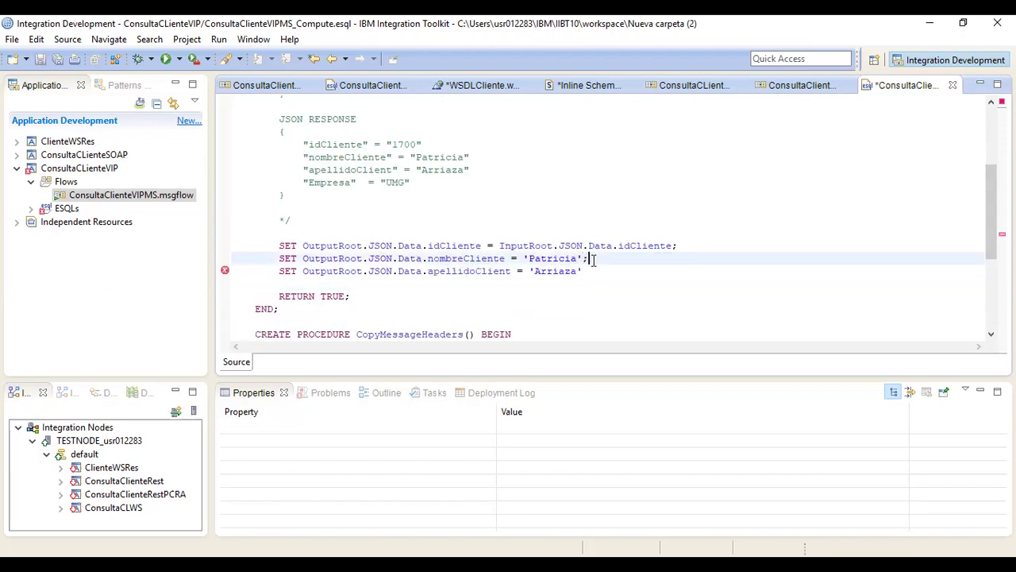
left_click(595, 270)
type(";")
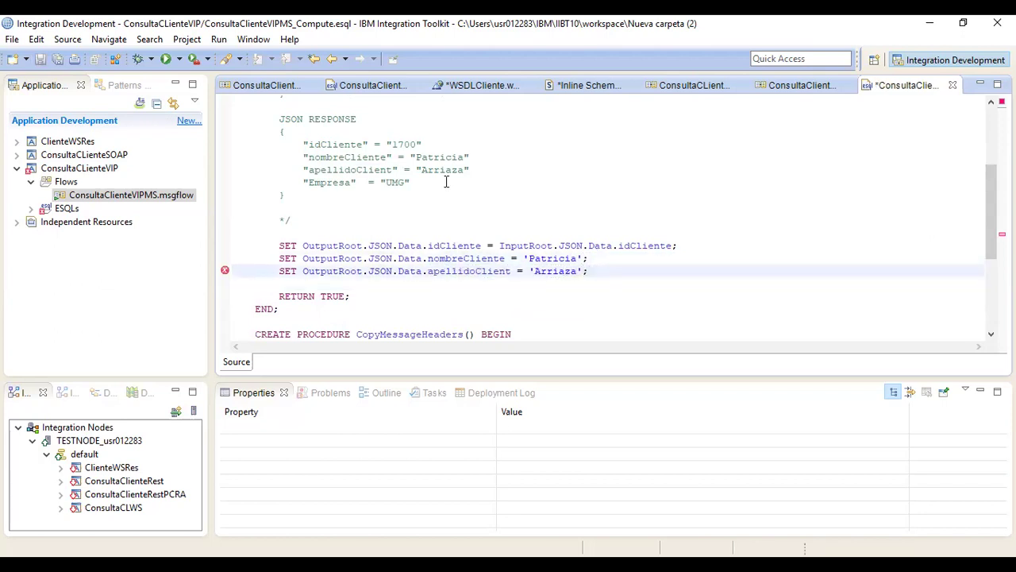
left_click(38, 57)
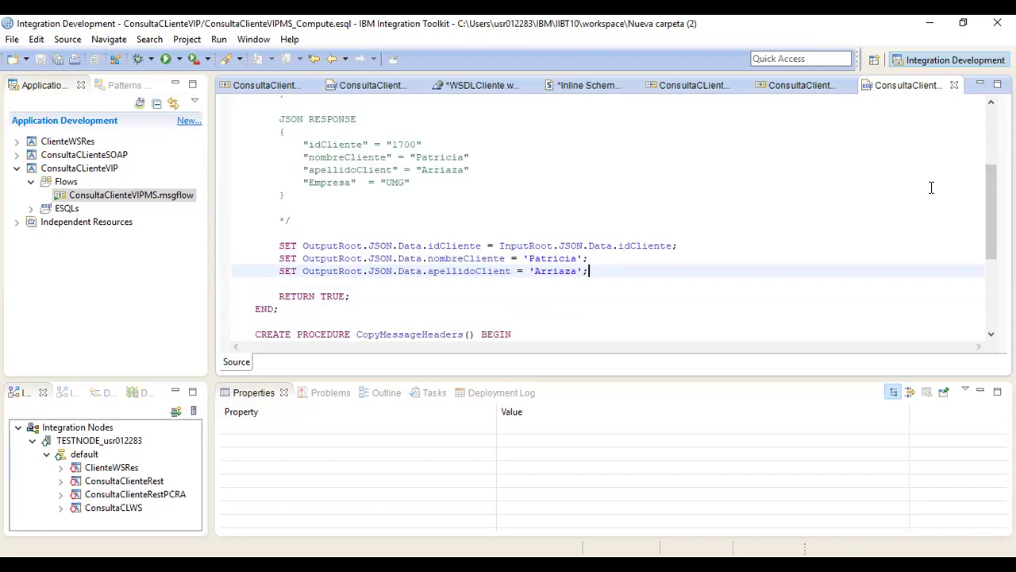
Step: Review the ConsultaClienteVIPMS_Compute ESQL code and return to the ConsultaClienteVIPMS message flow to examine its nodes
scroll(604, 218, "down", 1)
scroll(612, 222, "down", 5)
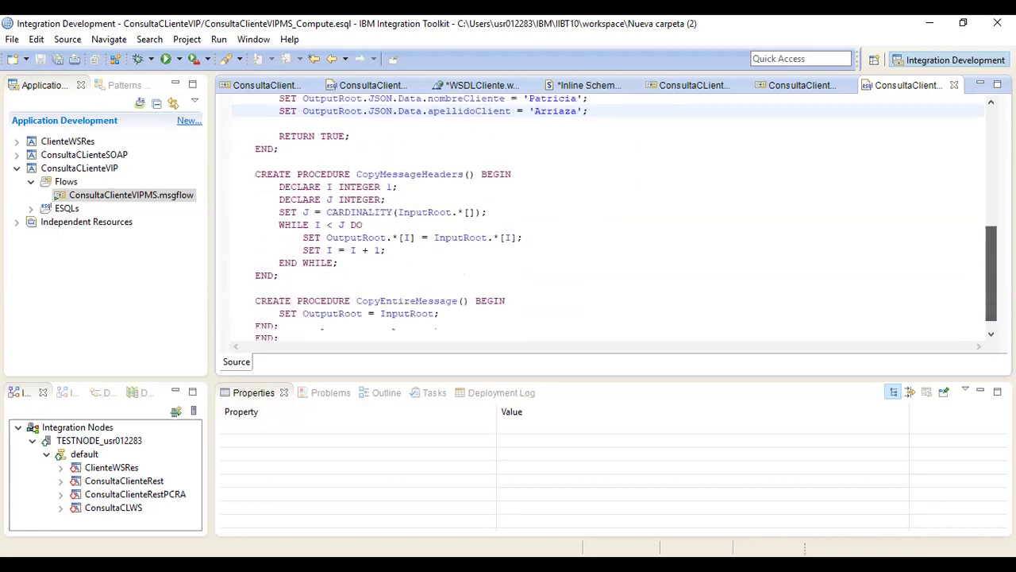
scroll(612, 223, "up", 8)
scroll(365, 116, "up", 1)
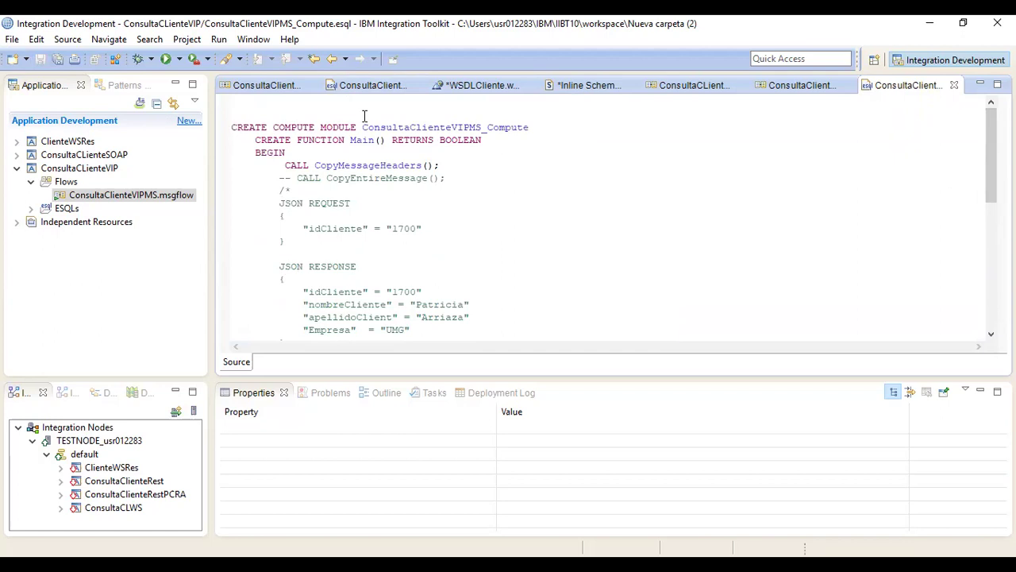
left_click(802, 86)
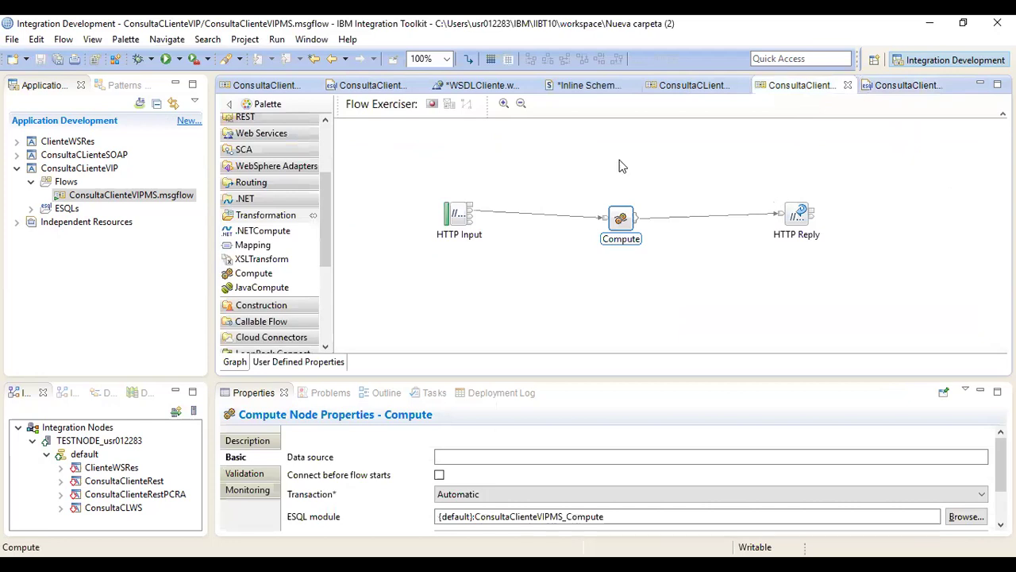
left_click(588, 216)
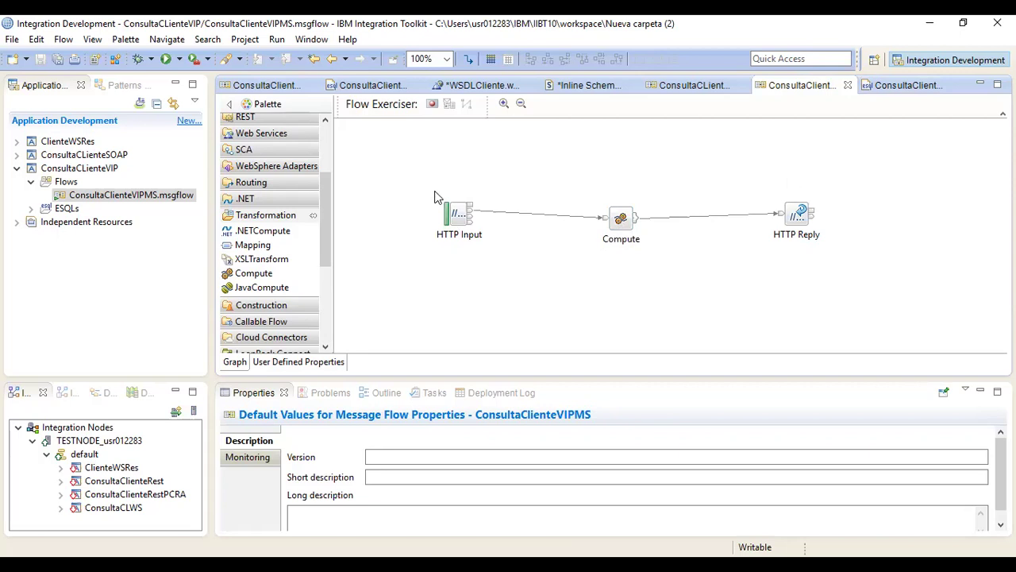
left_click_drag(1002, 476, 1001, 487)
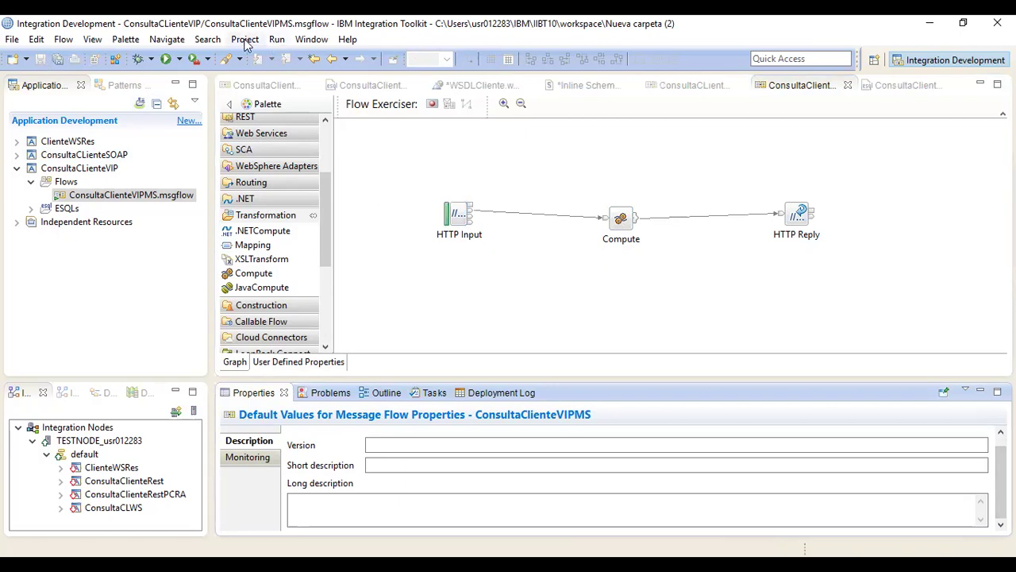
Step: Deploy the ConsultaCLienteVIP application to the default integration server without saving the pending WSDLCliente resources
left_click(112, 169)
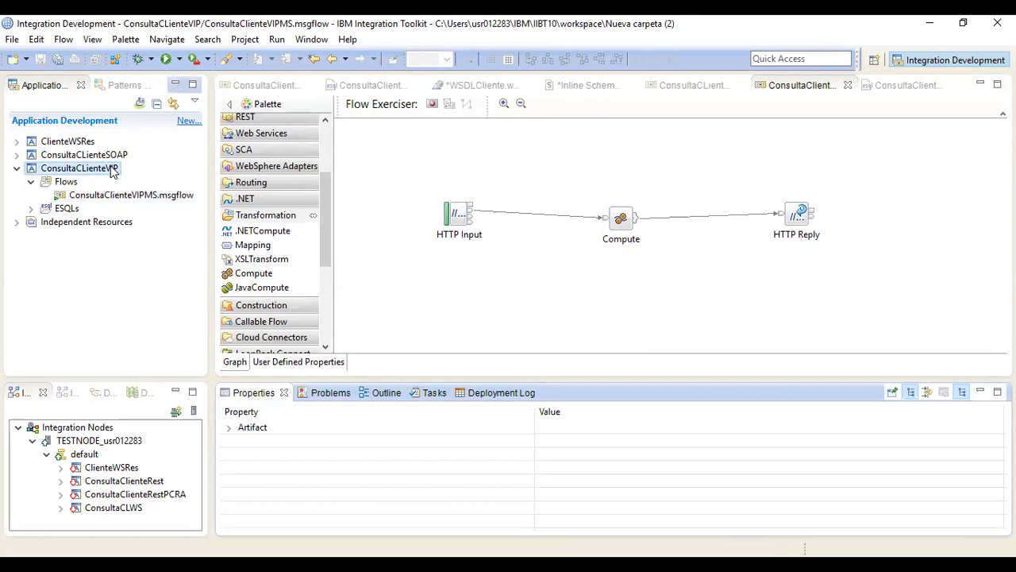
right_click(112, 169)
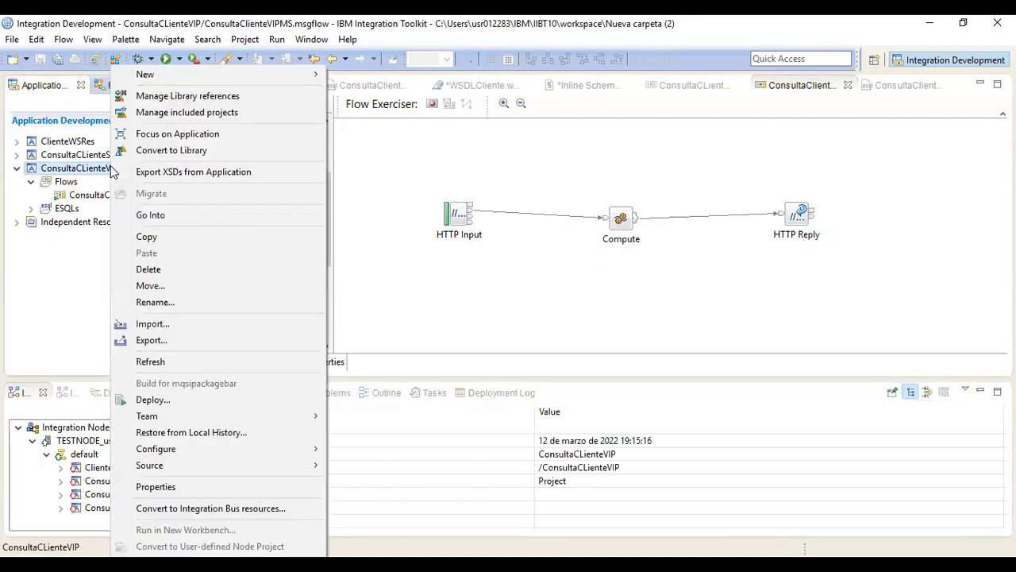
left_click(164, 402)
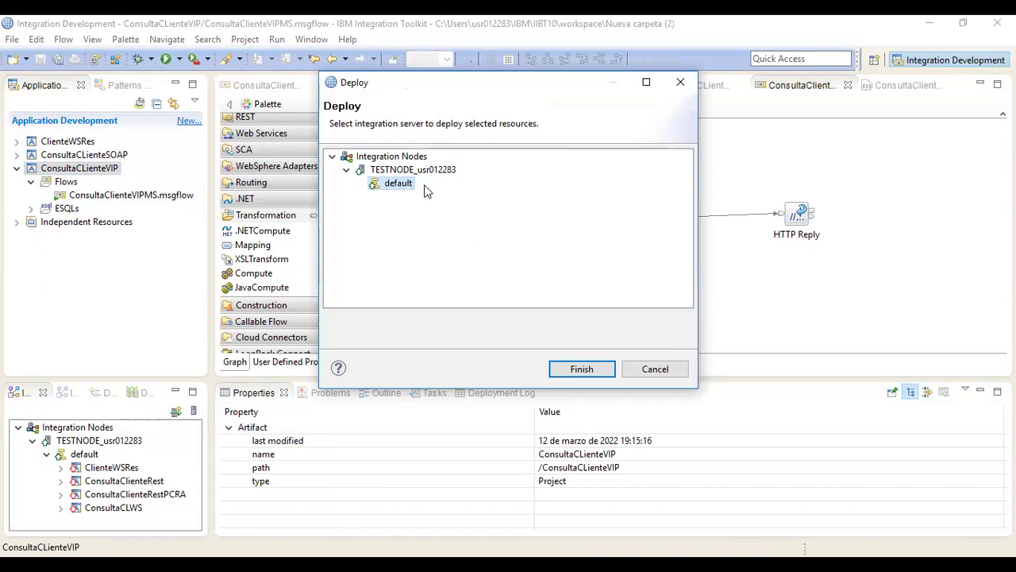
left_click(590, 372)
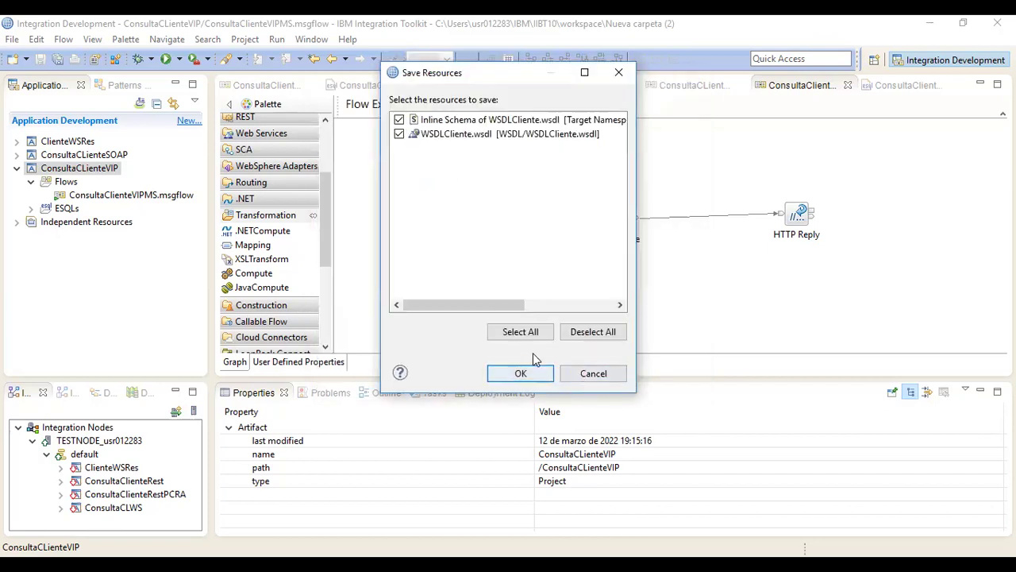
left_click(400, 134)
left_click(399, 120)
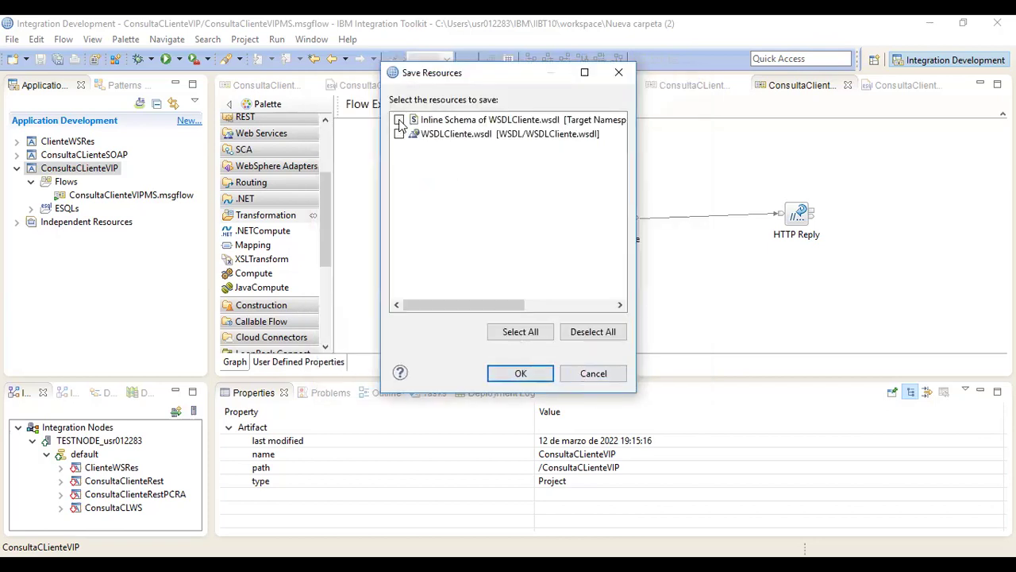
left_click(565, 375)
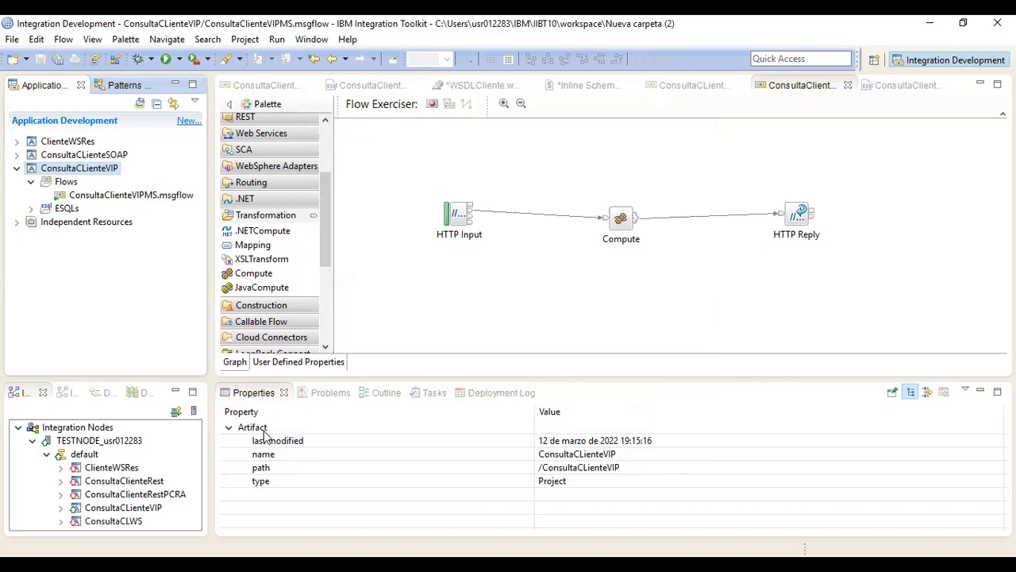
left_click(459, 225)
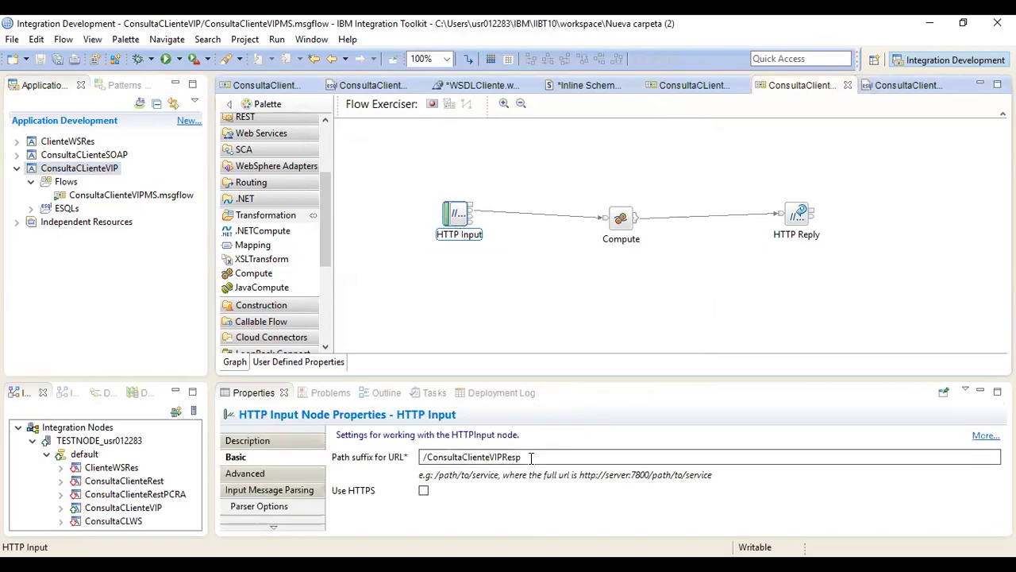
triple_click(419, 459)
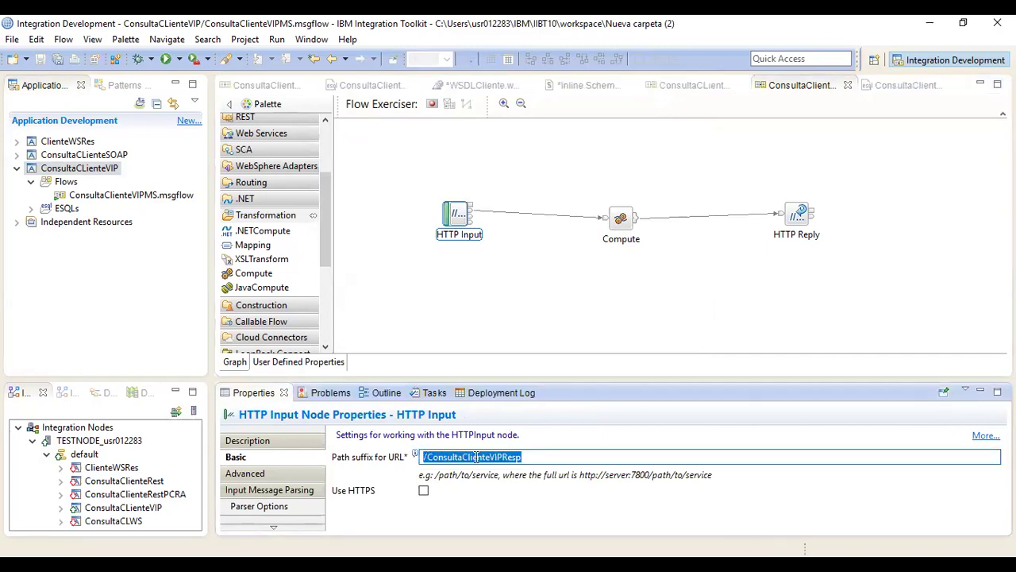
left_click(427, 458)
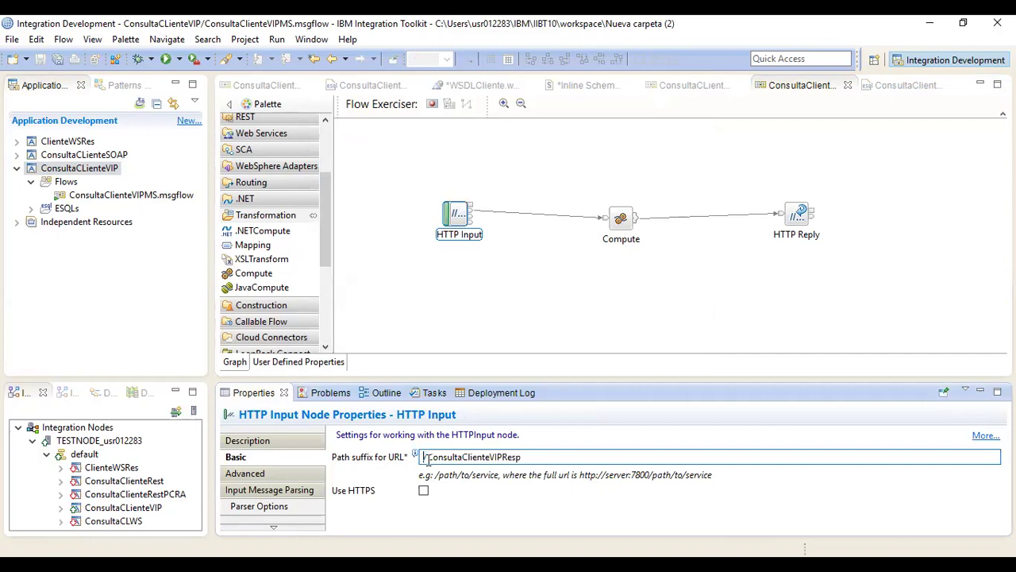
type("H")
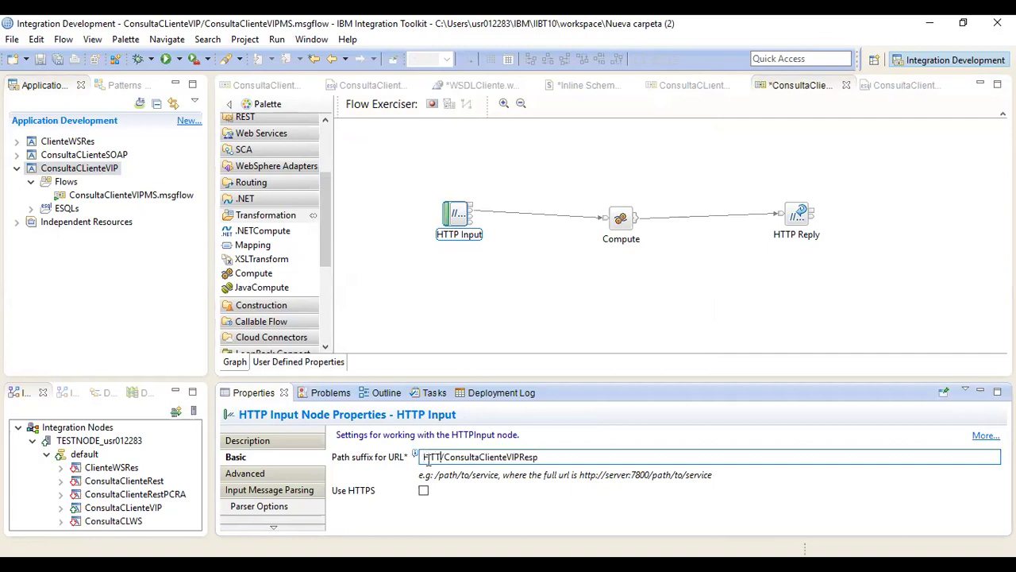
key("BackSpace")
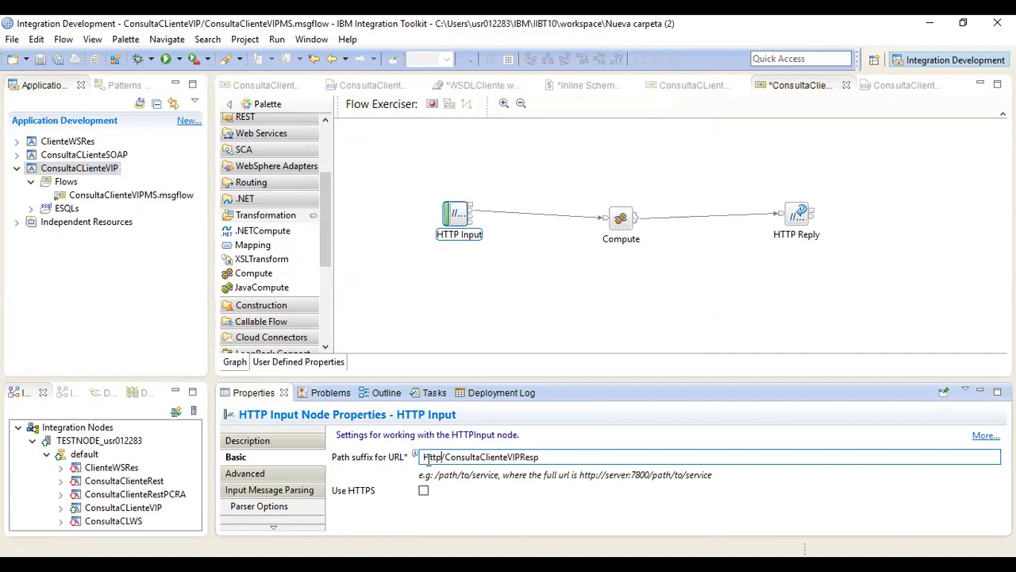
type("http:")
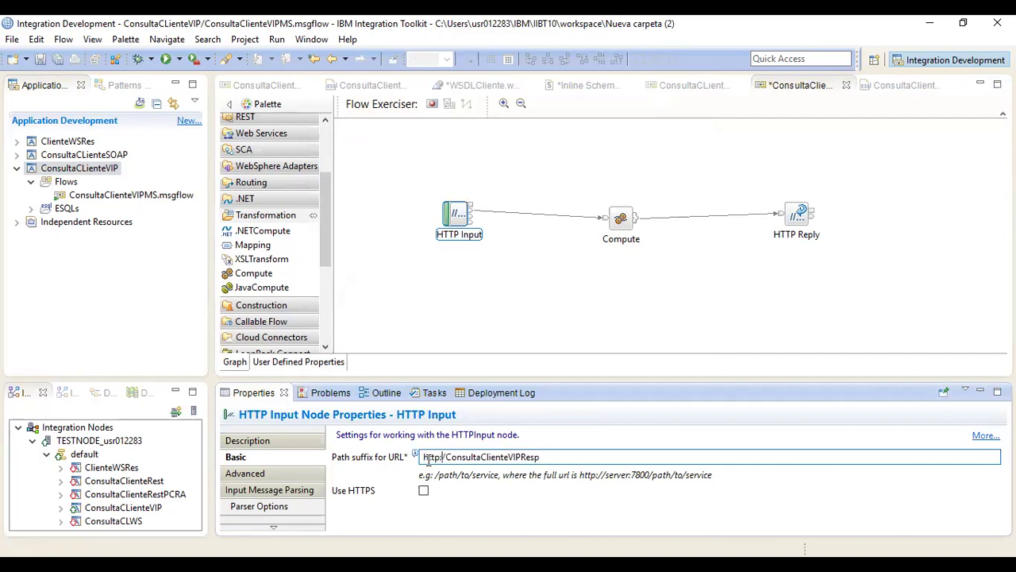
type("//lo")
type("cal")
type("host")
type(":78")
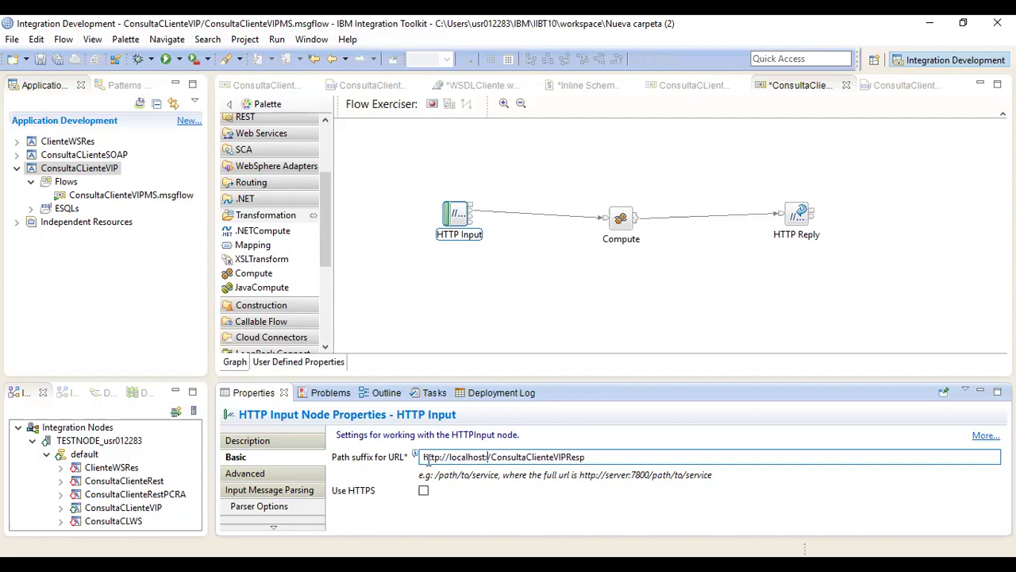
type("00")
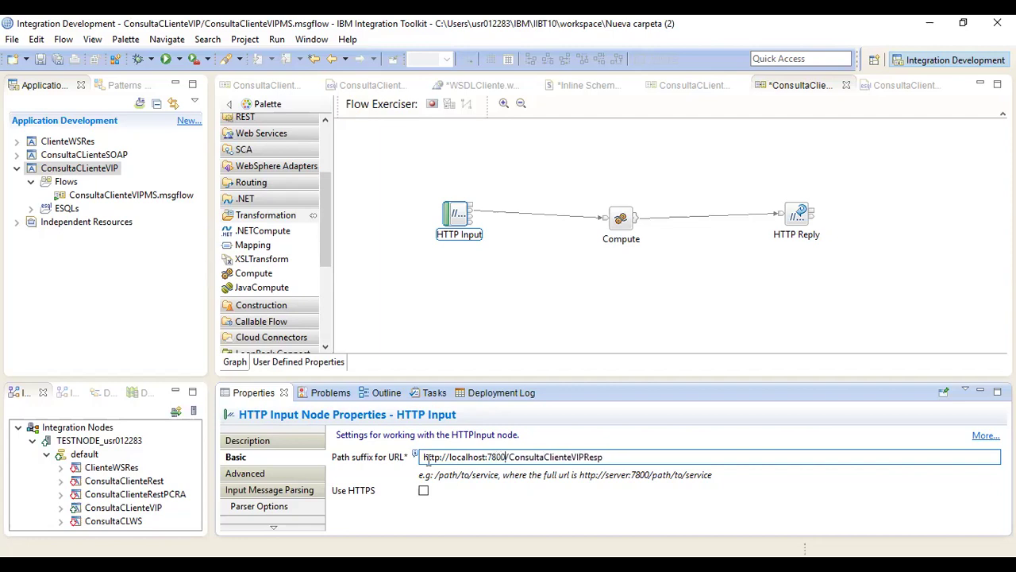
left_click_drag(621, 459, 421, 458)
key("ctrl+c")
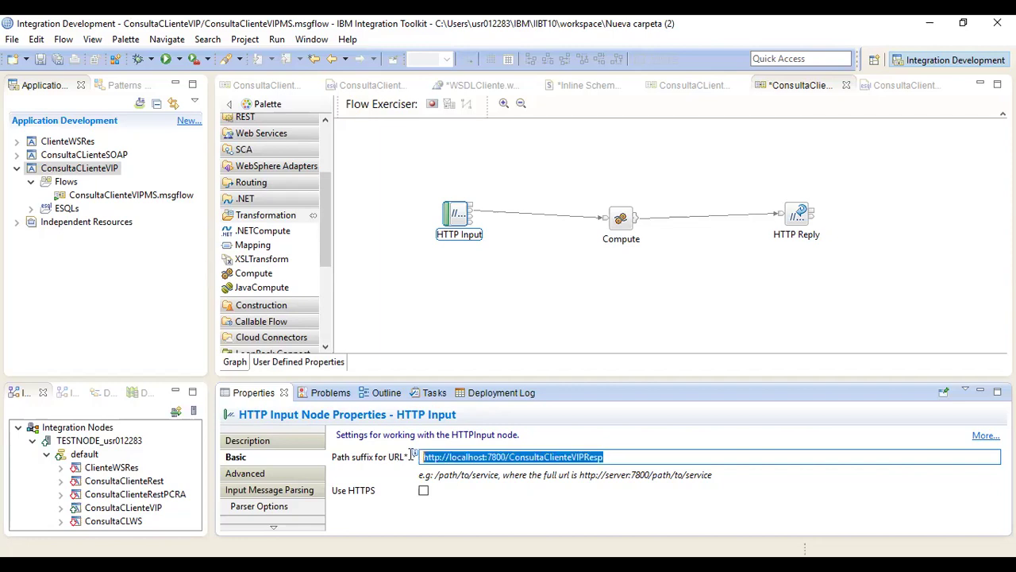
left_click(506, 458)
left_click_drag(506, 457, 389, 453)
key("BackSpace")
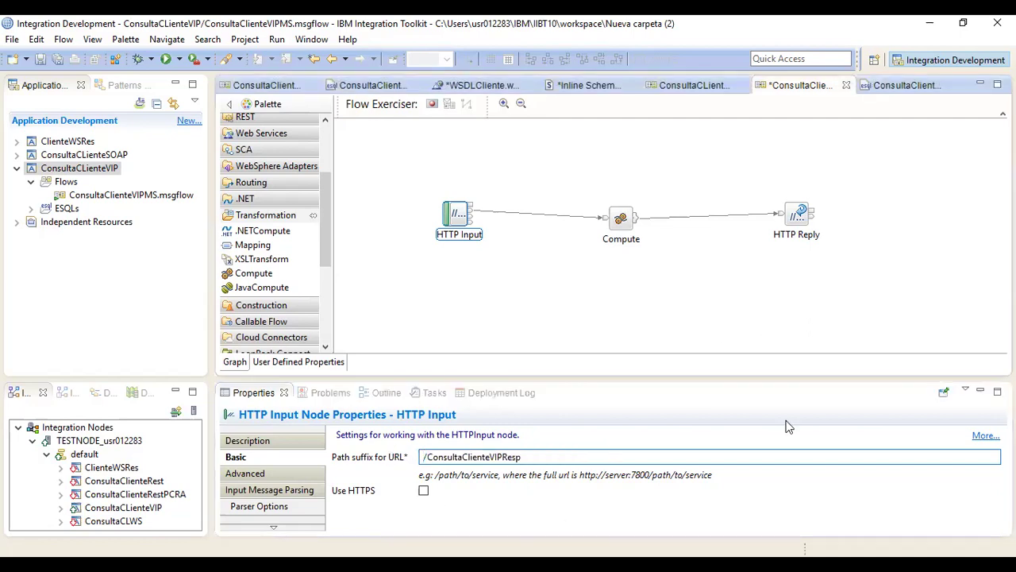
left_click(800, 324)
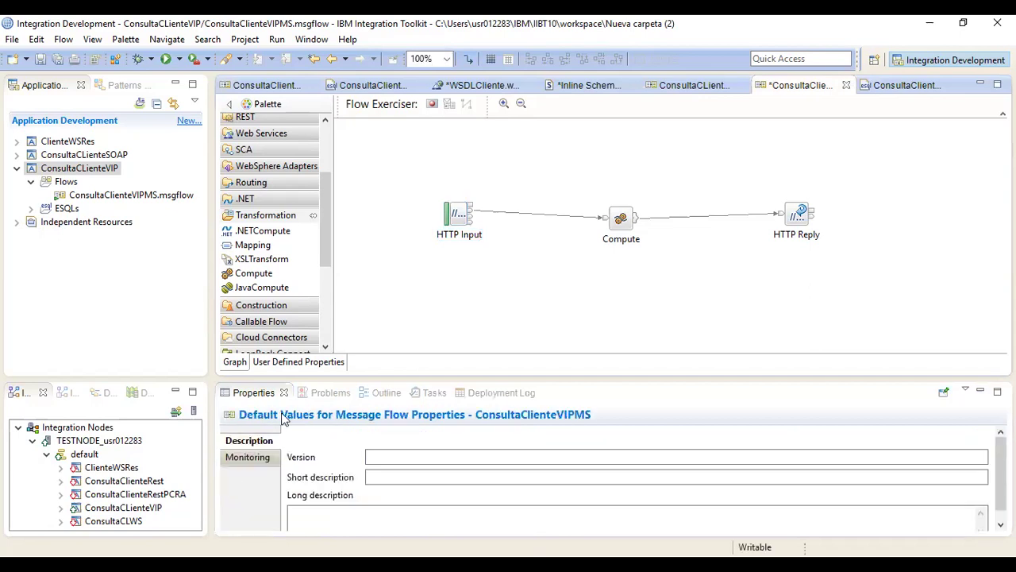
left_click(466, 221)
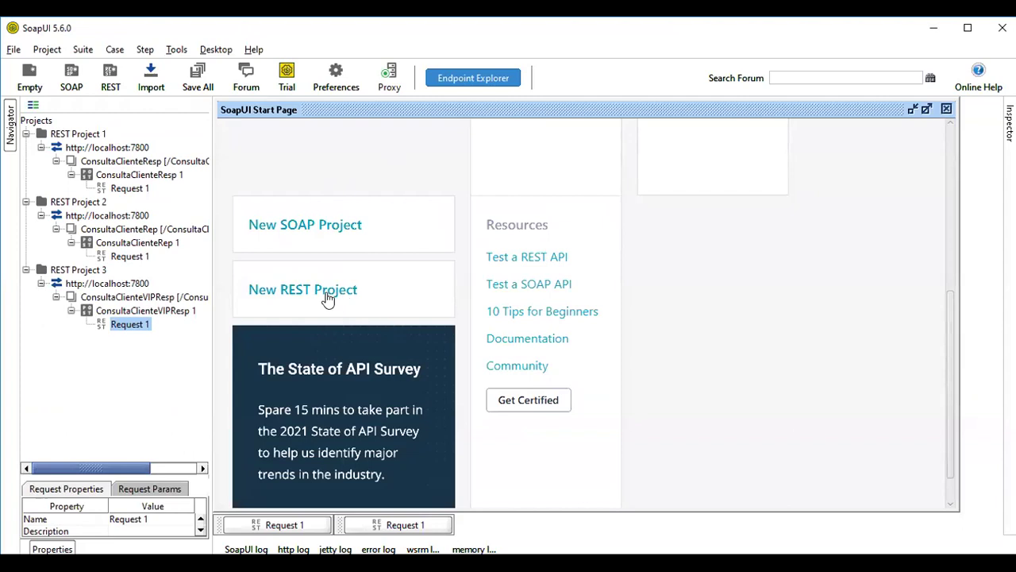
left_click(327, 298)
key("ctrl+v")
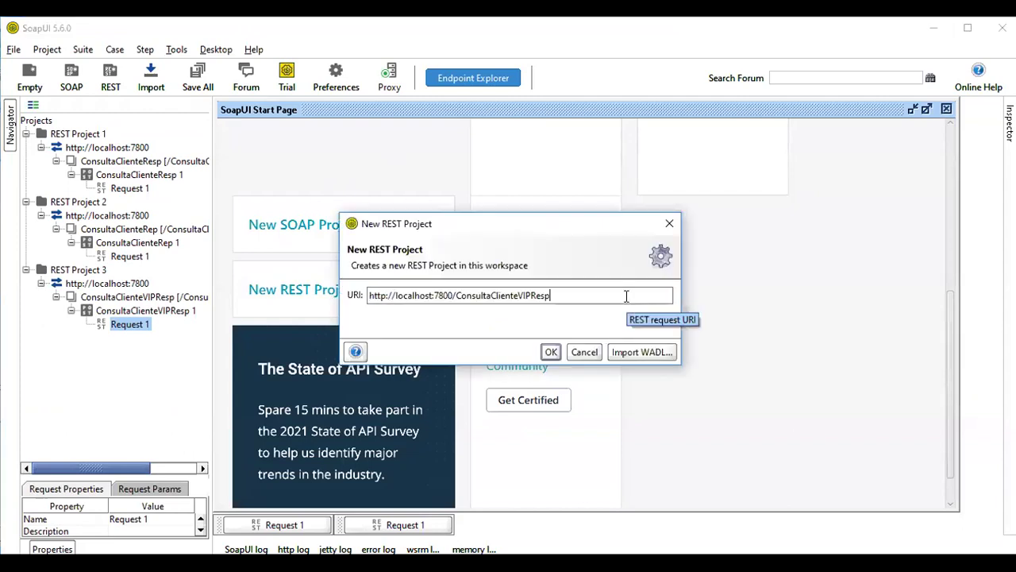
left_click(552, 354)
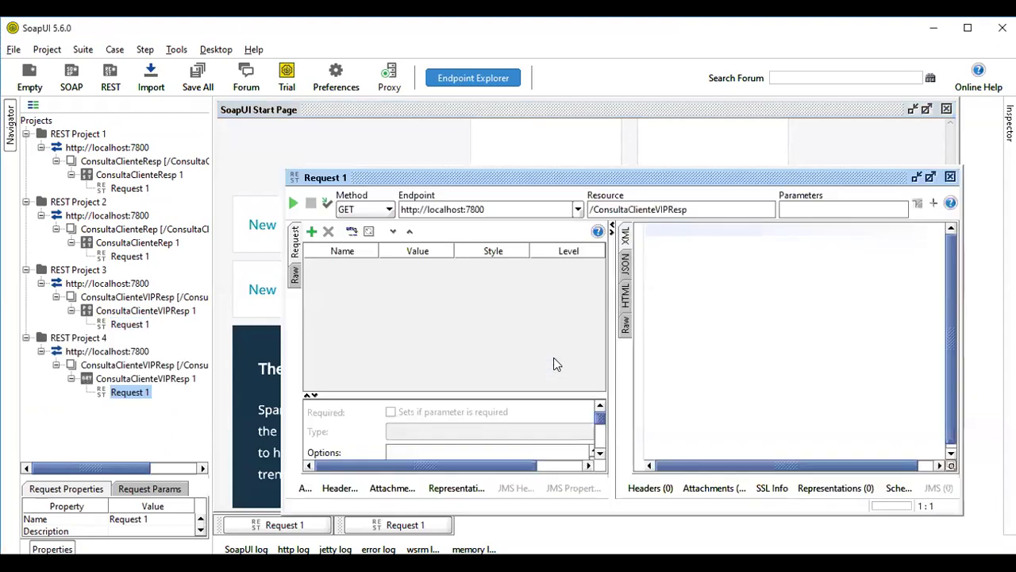
left_click(930, 176)
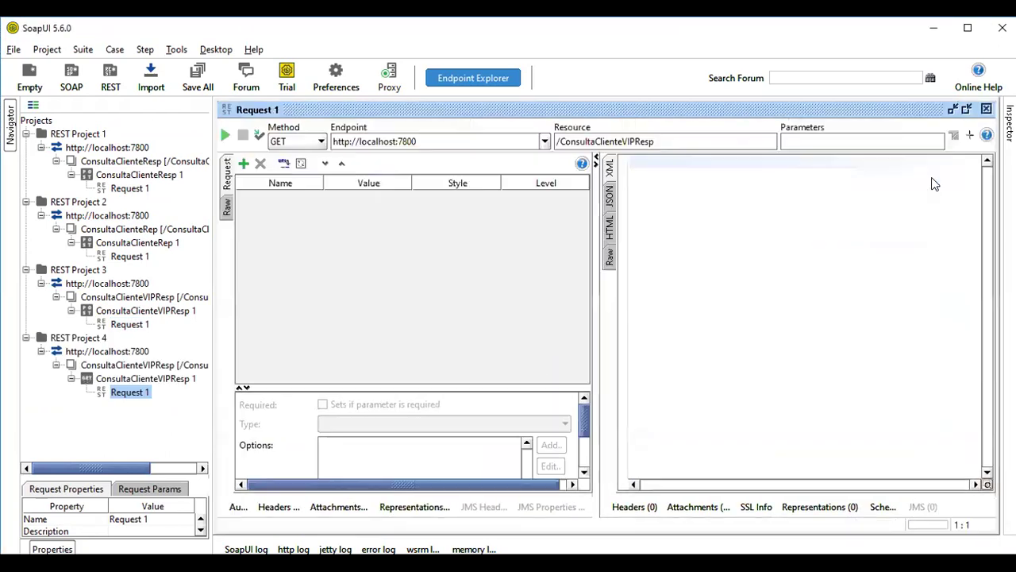
left_click(296, 141)
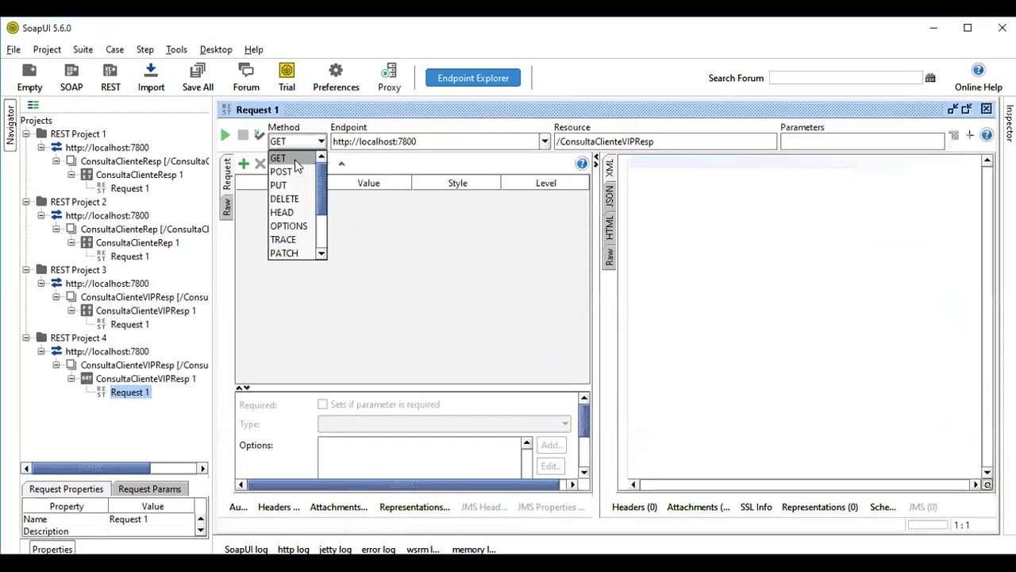
left_click(282, 172)
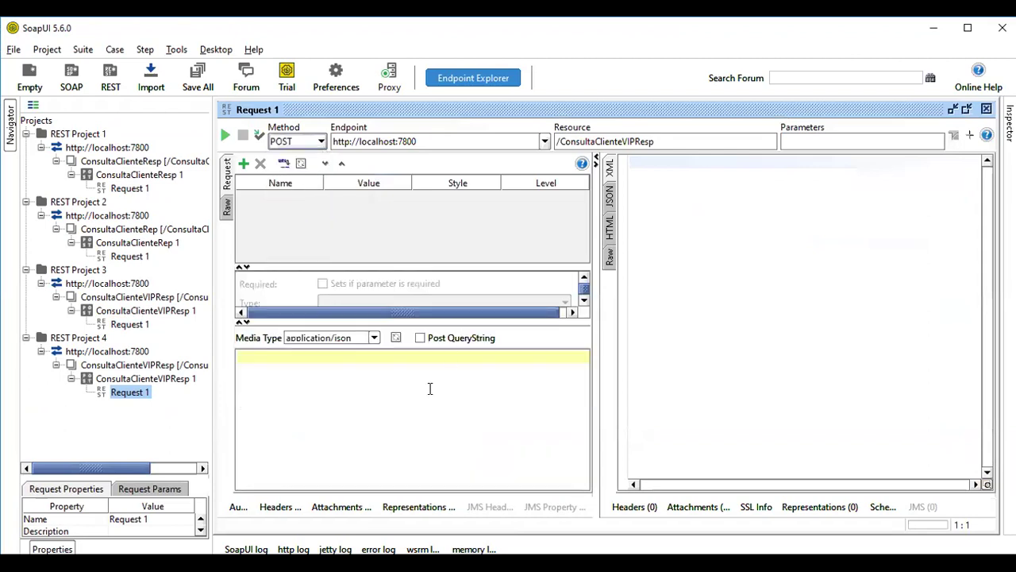
Step: Write a request body in braces holding an indented "idcliente" entry, joined by an equals sign to a quoted sample customer ID
left_click(348, 358)
type("{}")
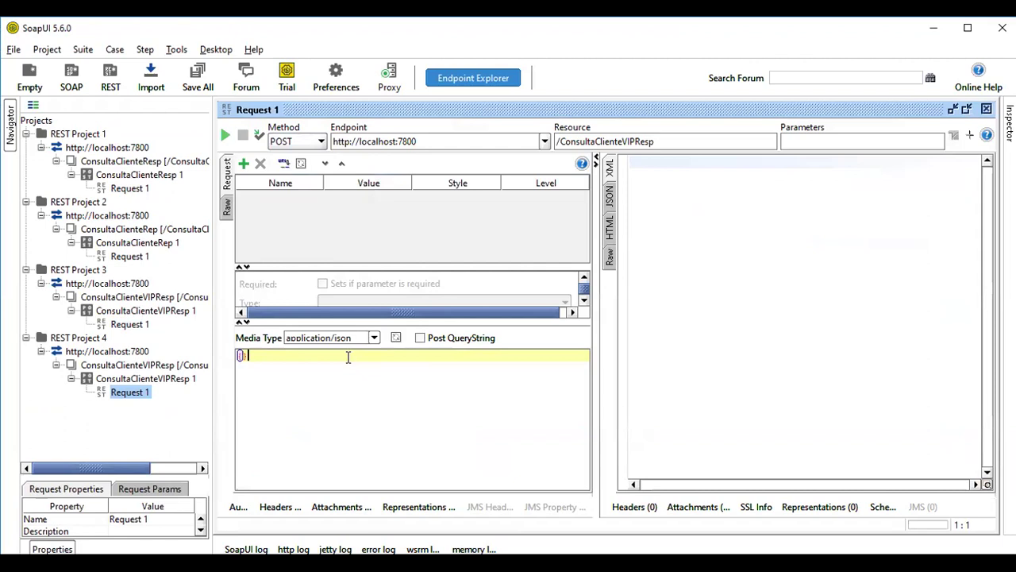
key("Return")
key("BackSpace")
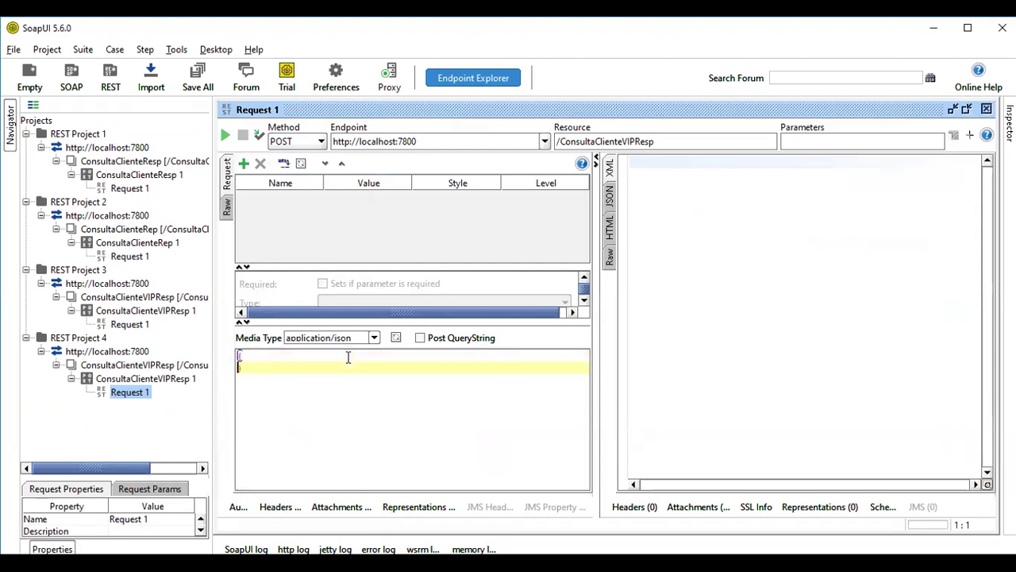
left_click(303, 358)
key("Return")
type("sd")
key("BackSpace")
key("BackSpace")
type("\"idcliente")
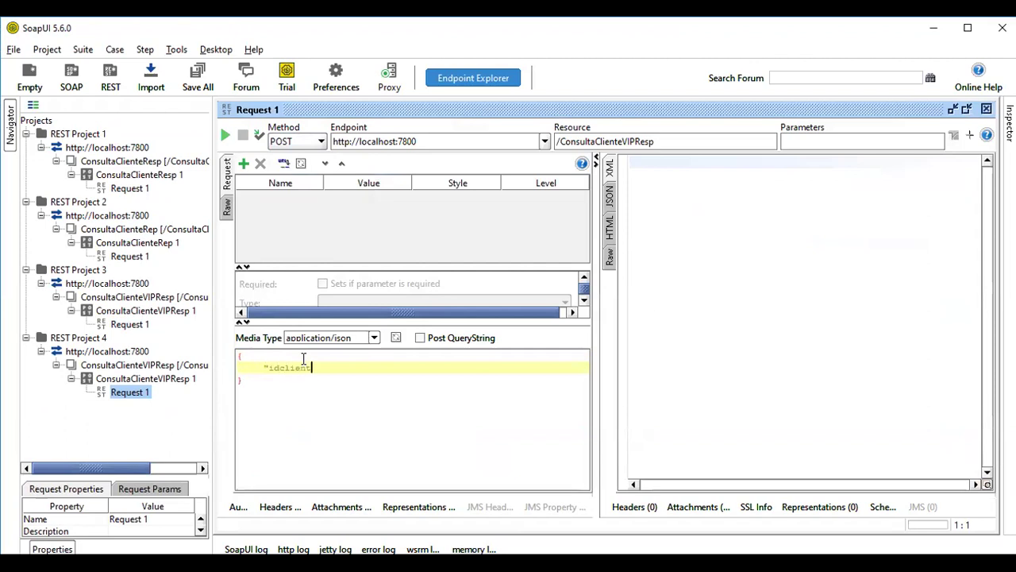
type("\"")
type(":")
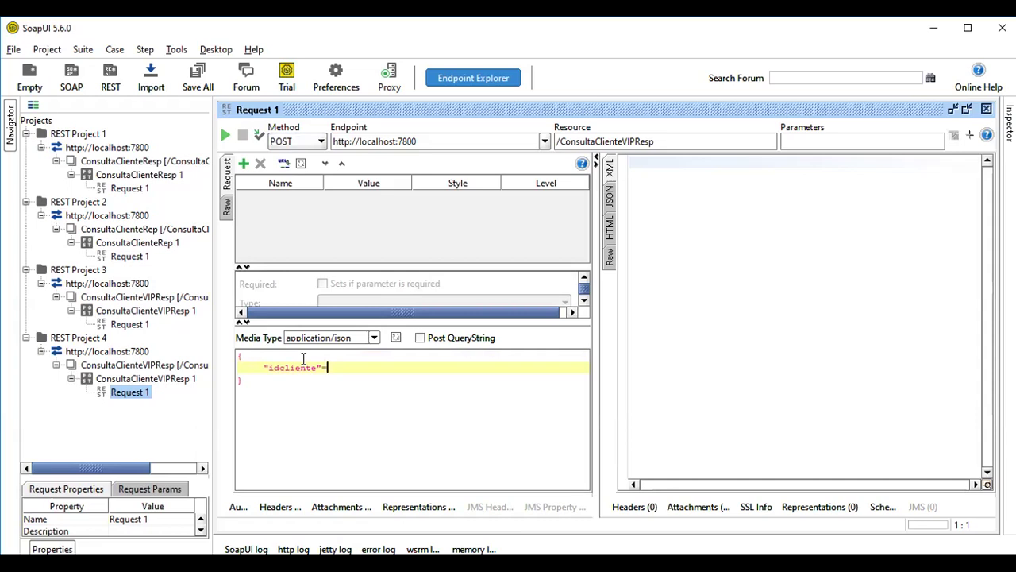
type("\"1223\"")
left_click(328, 428)
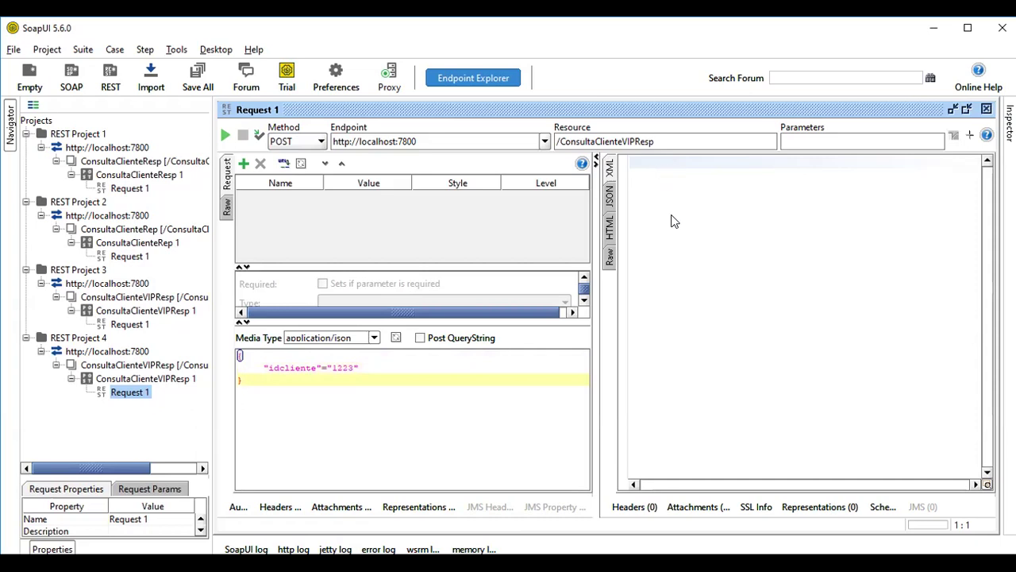
Step: Send the POST request and examine its response in the JSON and XML views, including the fault details
left_click(226, 135)
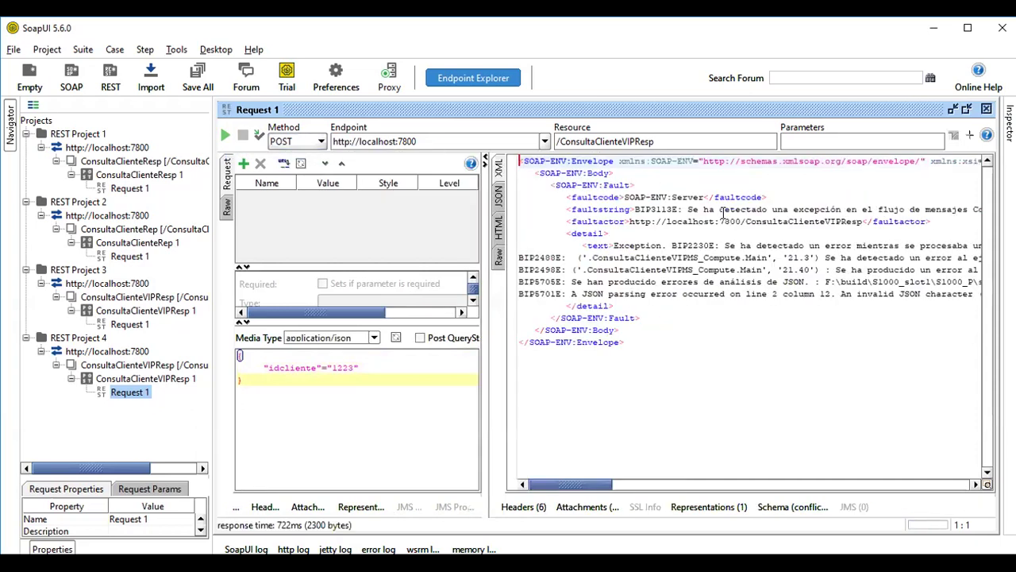
left_click(500, 199)
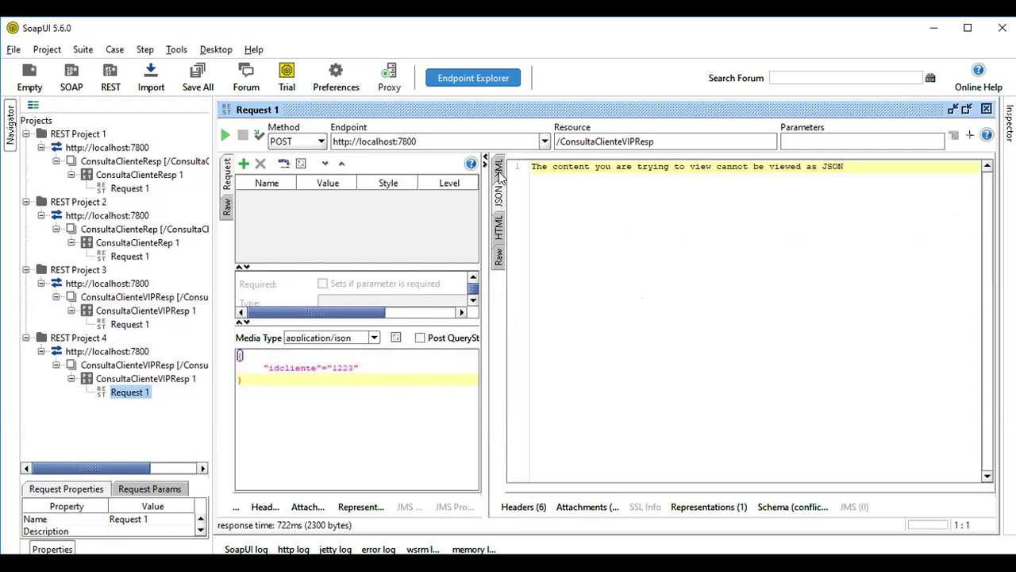
left_click(500, 170)
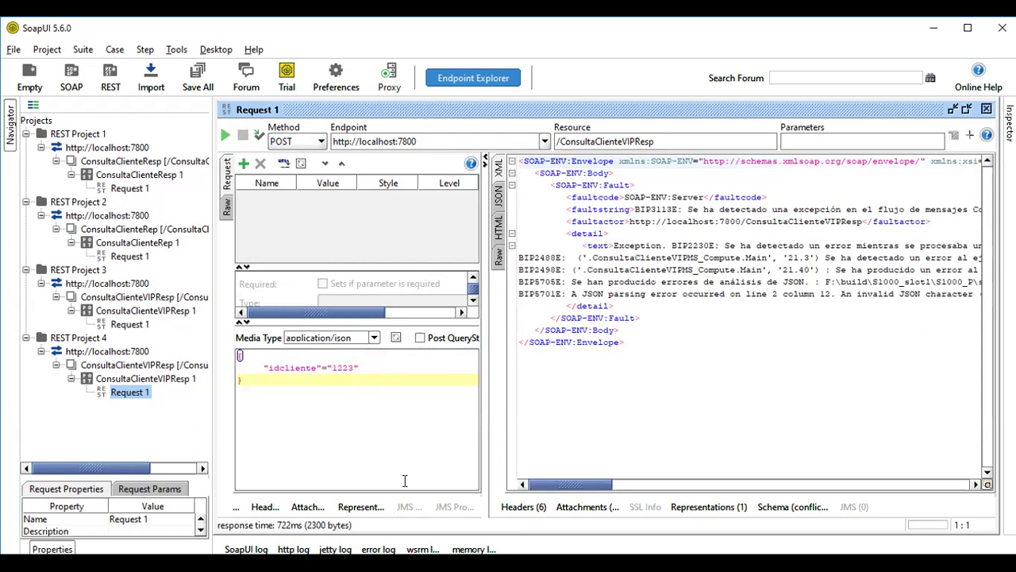
left_click_drag(579, 485, 677, 463)
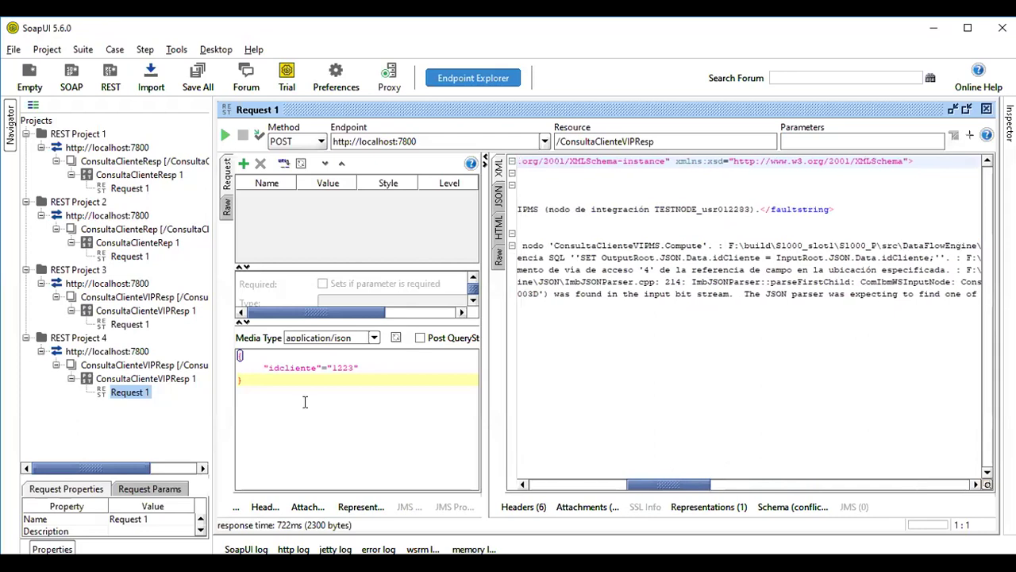
Step: Rename the request body's key to "idCliente", resend the request and view the response as JSON
left_click(285, 366)
key("BackSpace")
type("C")
left_click(228, 136)
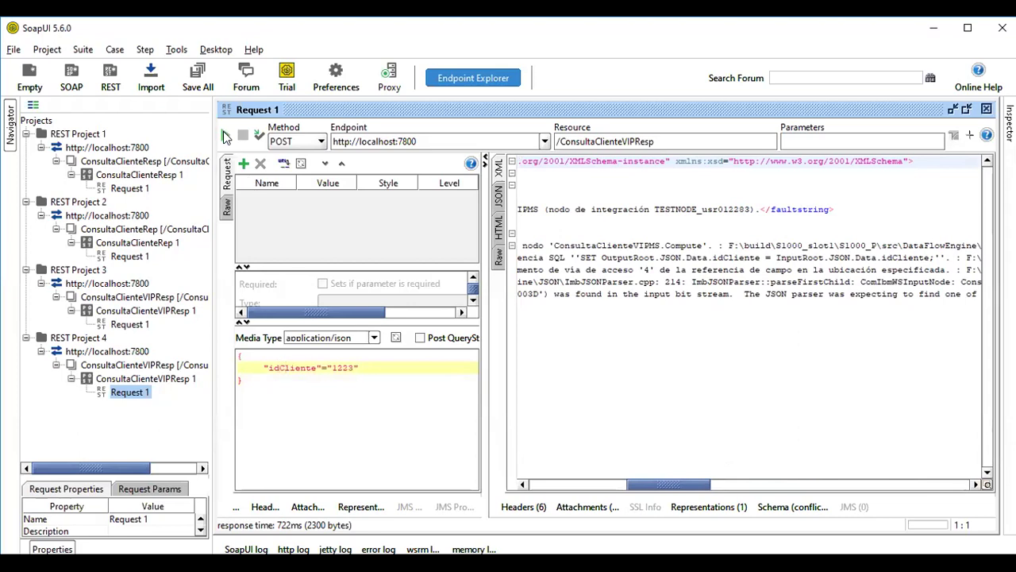
left_click(499, 195)
left_click(368, 397)
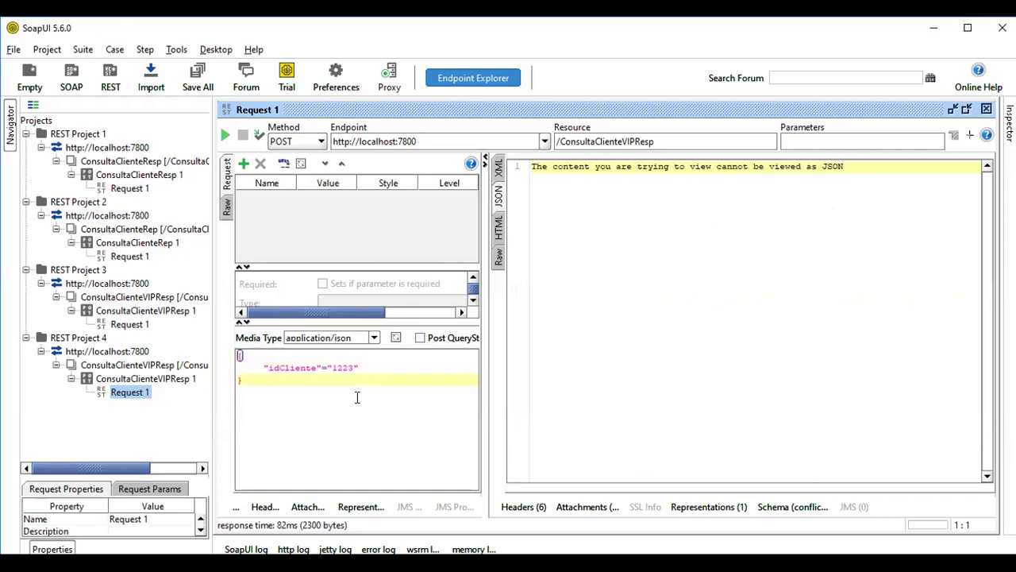
left_click(259, 354)
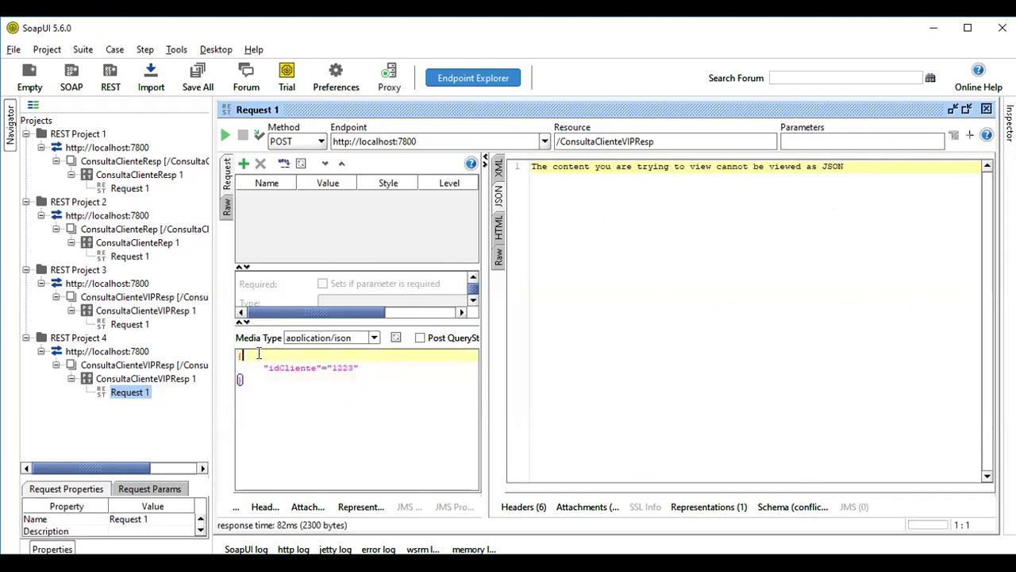
left_click(374, 339)
left_click(352, 353)
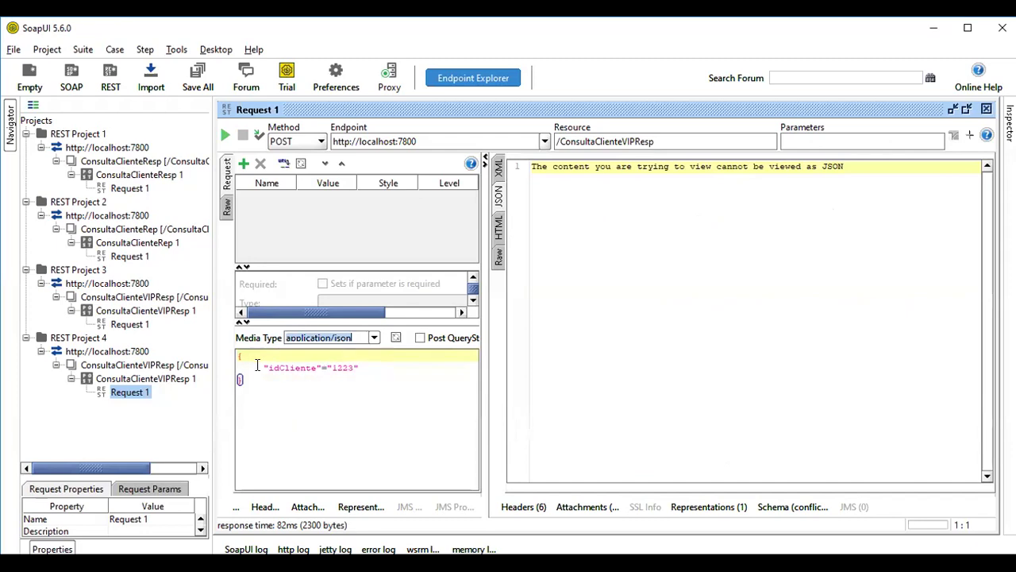
left_click_drag(365, 388, 235, 356)
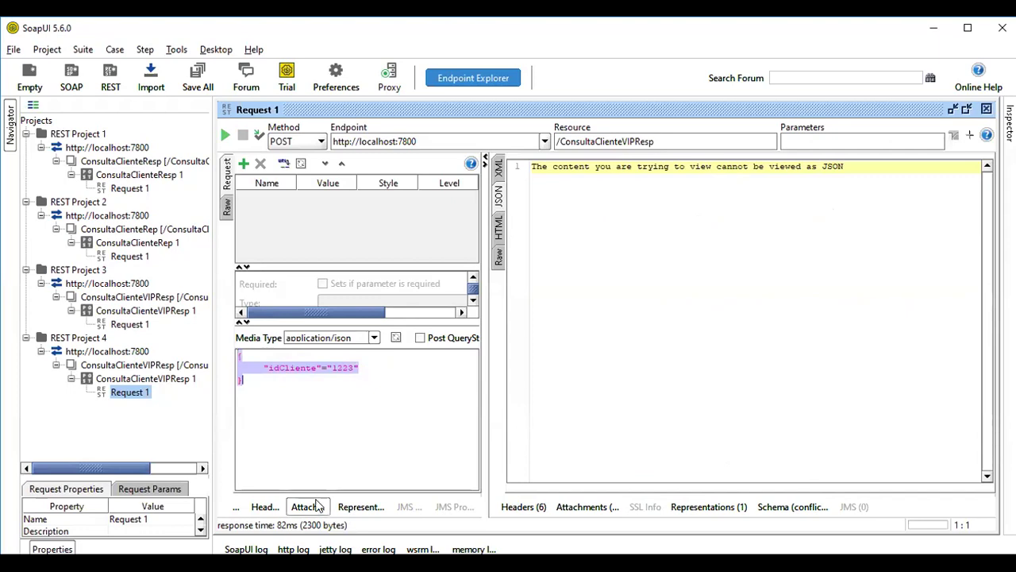
left_click(352, 408)
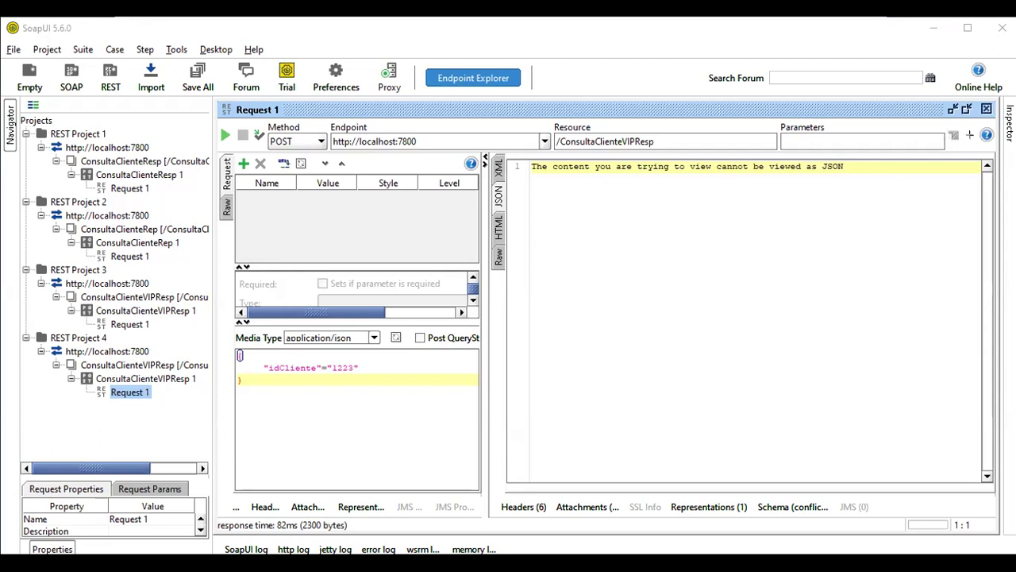
Step: Replace the whole request body with the sample JSON request containing "idCliente" and its customer ID, and send the request
key("ctrl+a")
type("{ \t\t\"idCliente\" = \"1700\" \t}")
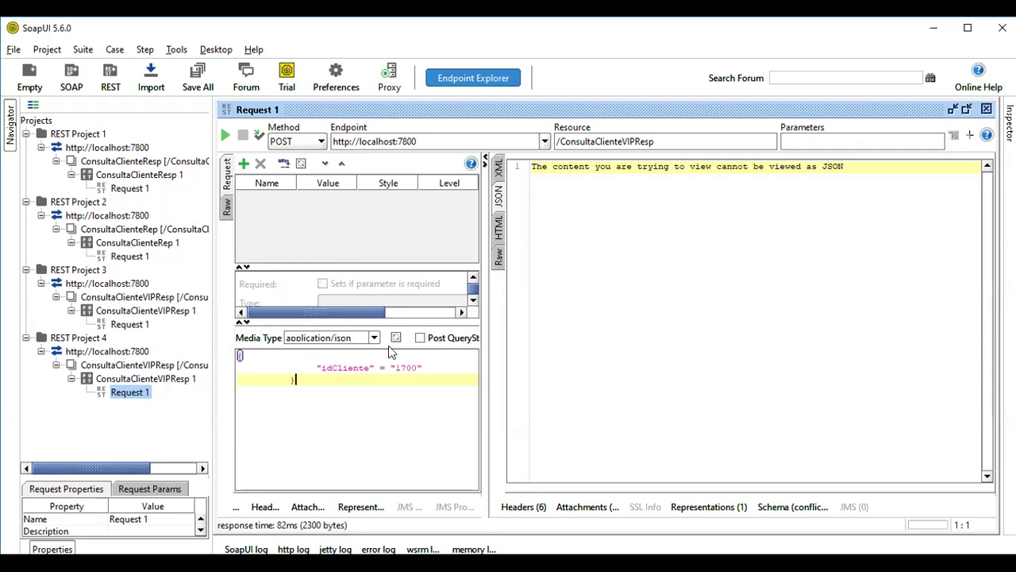
left_click(264, 368)
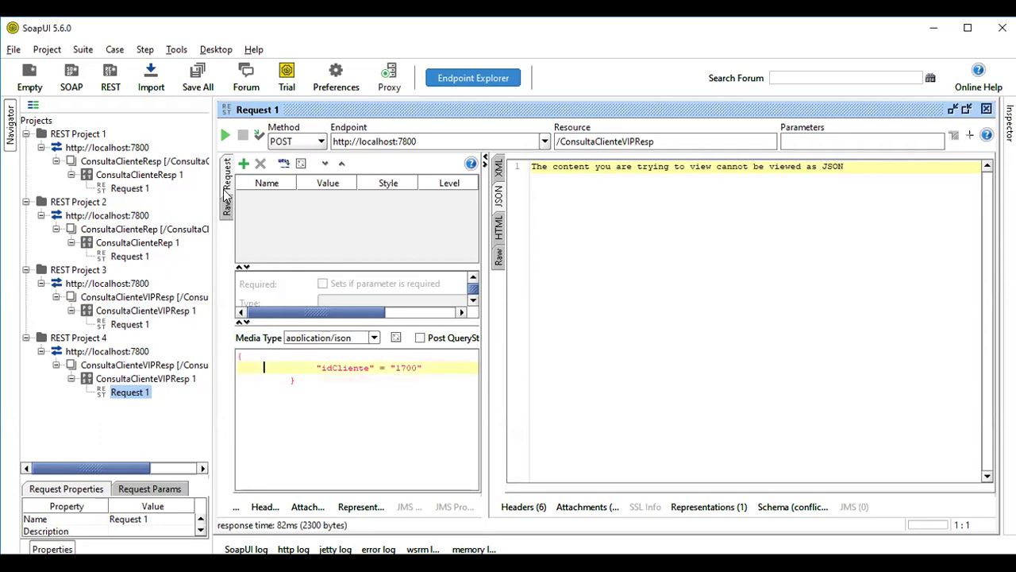
left_click(224, 135)
Step: Clean up the request body's indentation, aligning the closing brace with the opening one and indenting the "idCliente" line by one level
left_click(287, 379)
key("BackSpace")
key("BackSpace")
key("BackSpace")
key("BackSpace")
key("BackSpace")
key("BackSpace")
key("BackSpace")
key("BackSpace")
left_click(299, 368)
left_click_drag(284, 389, 229, 355)
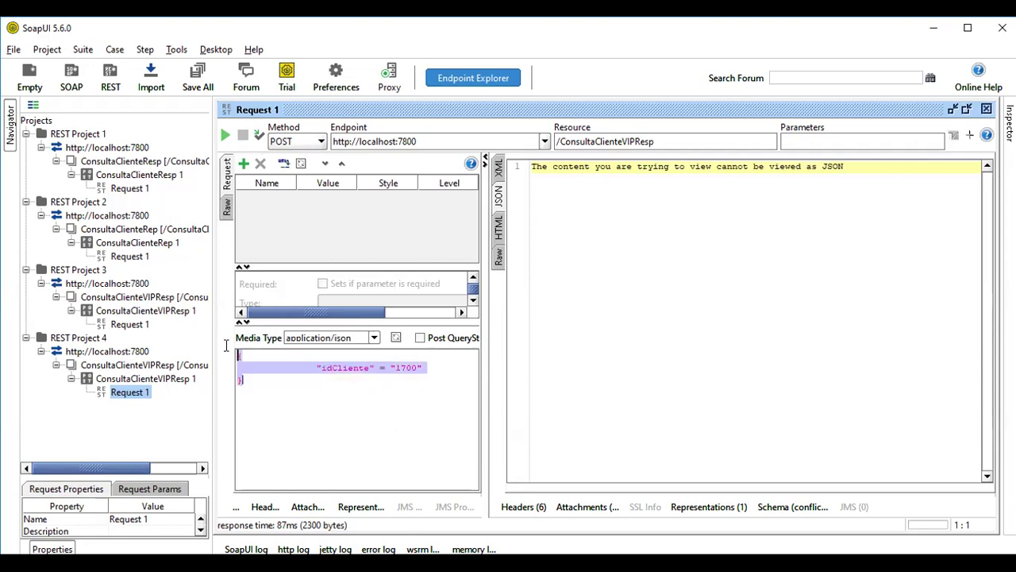
left_click(329, 378)
left_click(316, 369)
key("BackSpace")
key("BackSpace")
key("BackSpace")
key("BackSpace")
key("BackSpace")
key("BackSpace")
key("BackSpace")
key("BackSpace")
key("BackSpace")
key("BackSpace")
key("BackSpace")
key("BackSpace")
key("BackSpace")
key("BackSpace")
key("BackSpace")
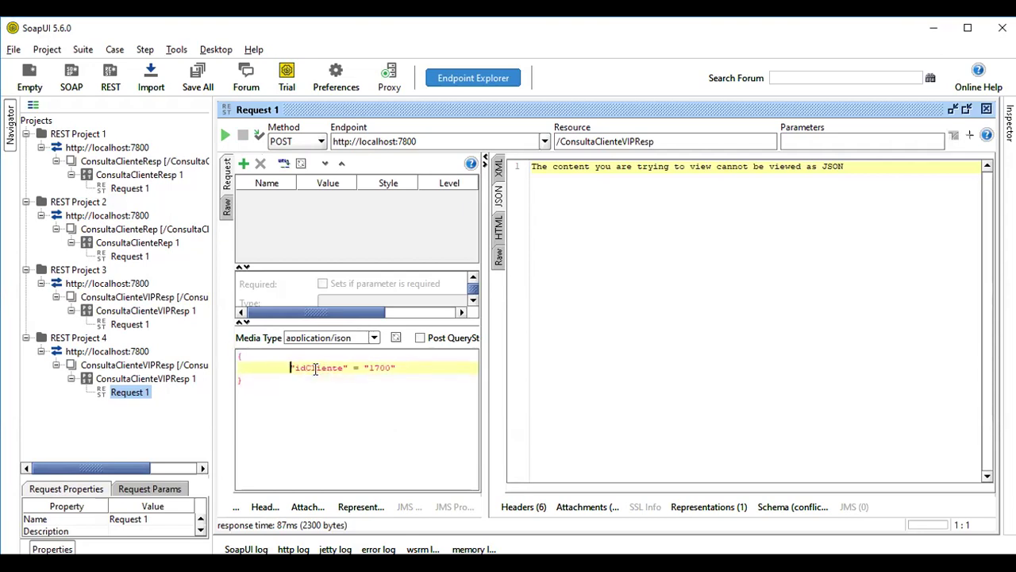
key("Tab")
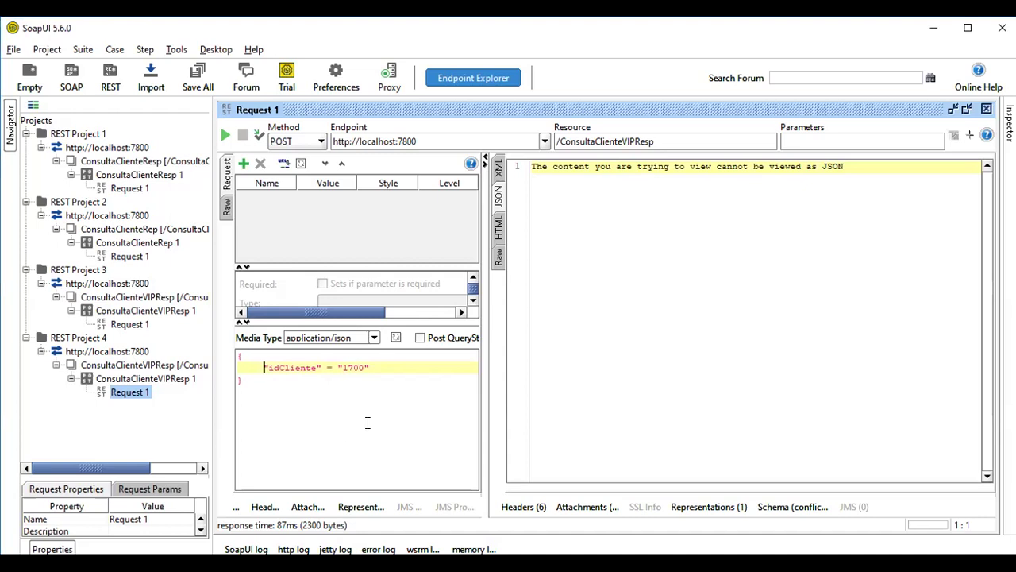
Step: Replace the spaced equals sign after "idCliente" with an unspaced colon in the request body and send the POST request
left_click_drag(333, 362, 240, 363)
left_click(334, 365)
key("BackSpace")
key("BackSpace")
type(":")
key("Delete")
left_click(334, 403)
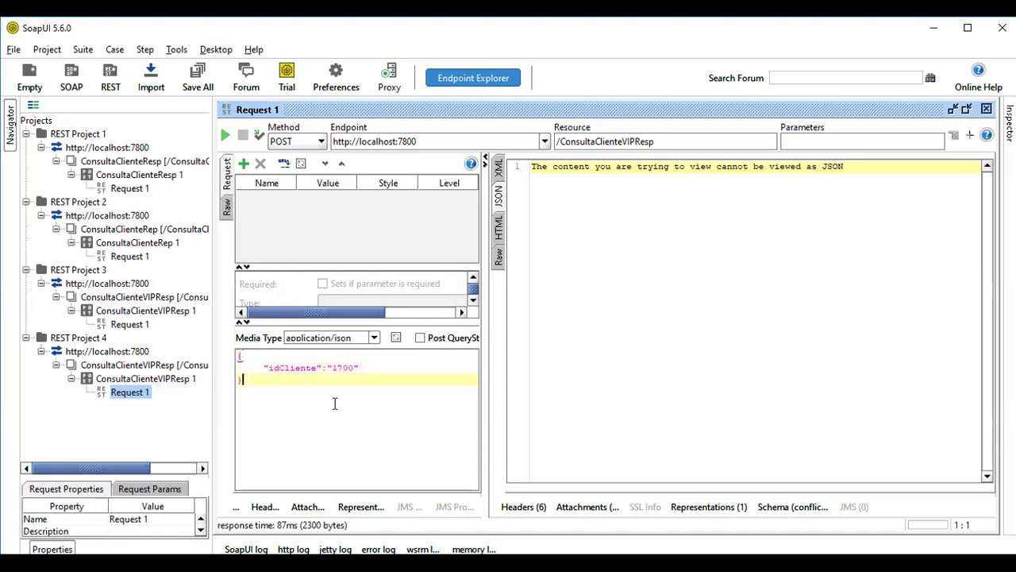
left_click(225, 140)
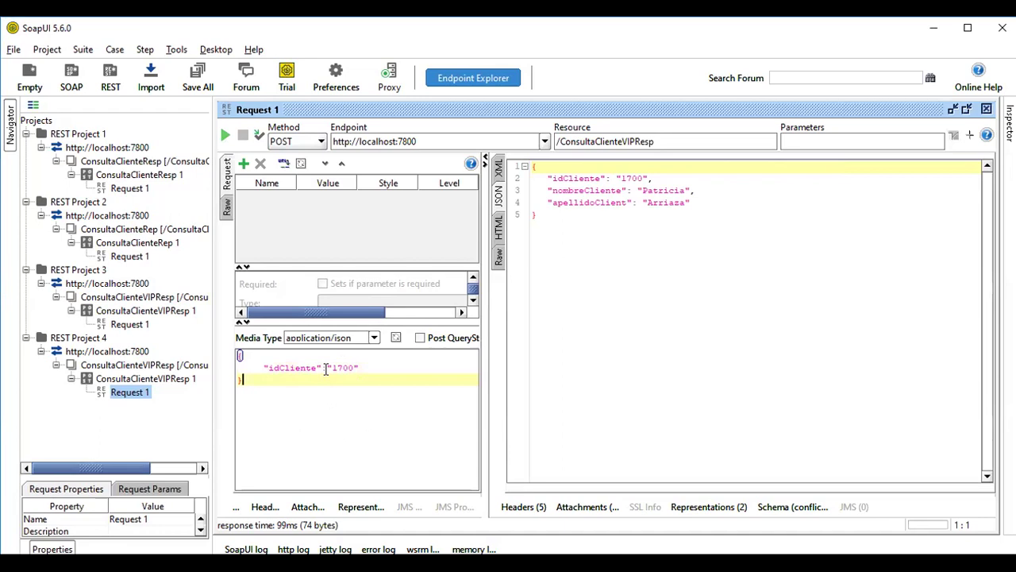
key("ctrl+a")
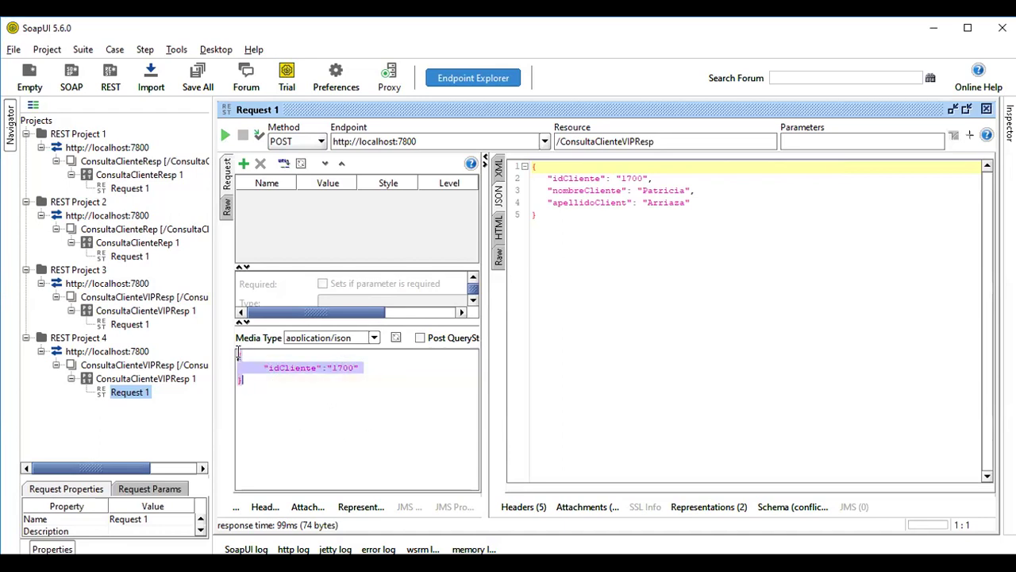
left_click(264, 410)
mouse_move(268, 367)
left_mouse_down()
mouse_move(377, 365)
mouse_move(246, 367)
mouse_move(326, 367)
mouse_move(263, 367)
left_mouse_up()
left_click(370, 365)
left_click(267, 374)
left_click(310, 421)
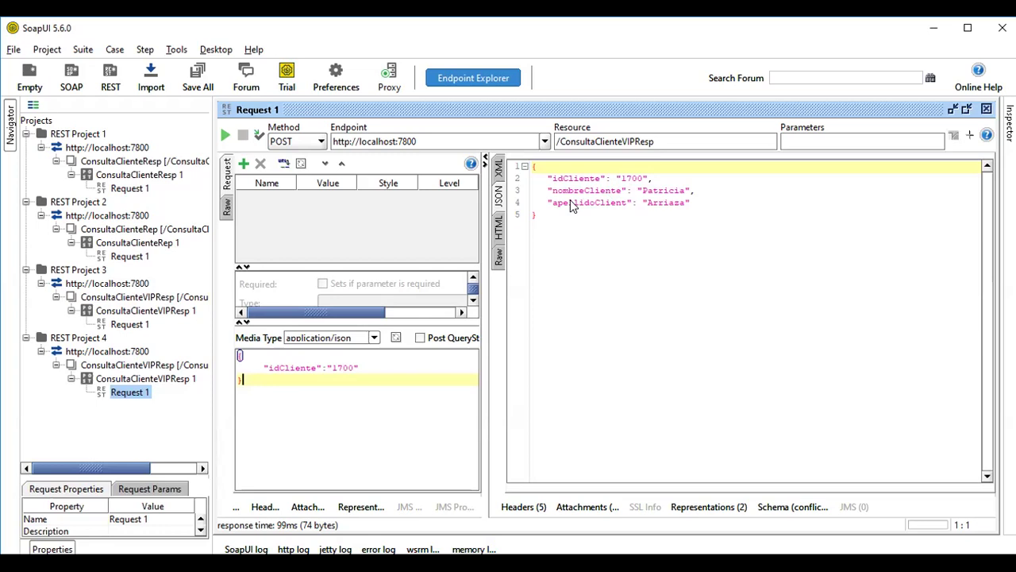
left_click(327, 368)
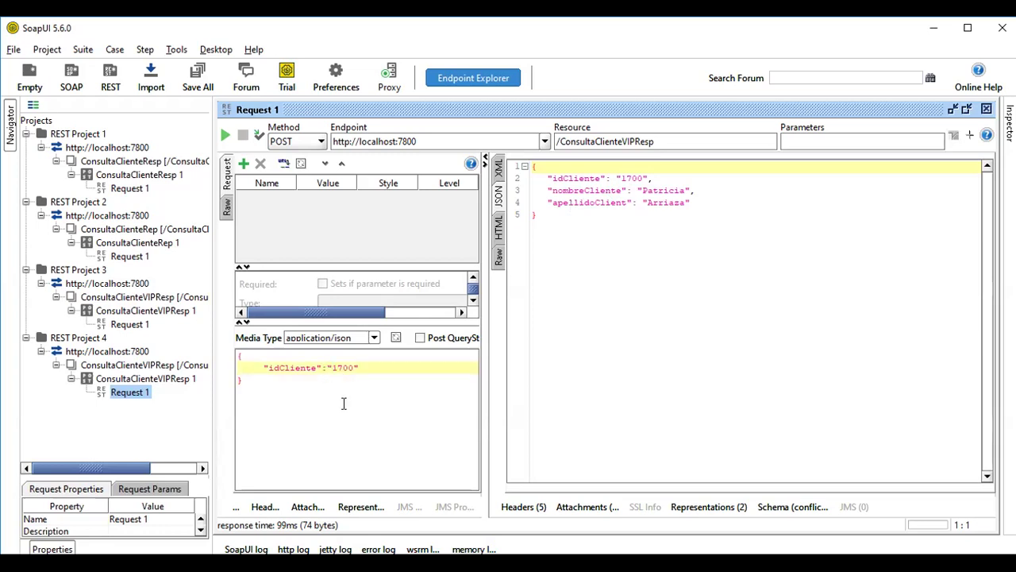
key("BackSpace")
type("=")
key("BackSpace")
type(":")
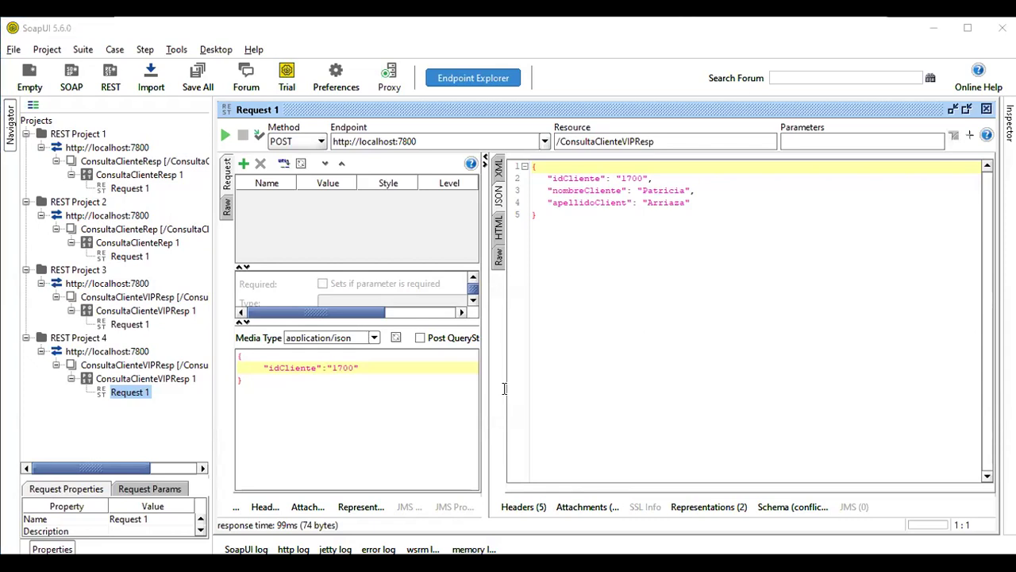
Step: In IBM Integration Toolkit, replace equals signs with colons in the ESQL comment's request idCliente and response idCliente, nombreCliente and apellidoClient lines
key("alt+Tab")
double_click(378, 159)
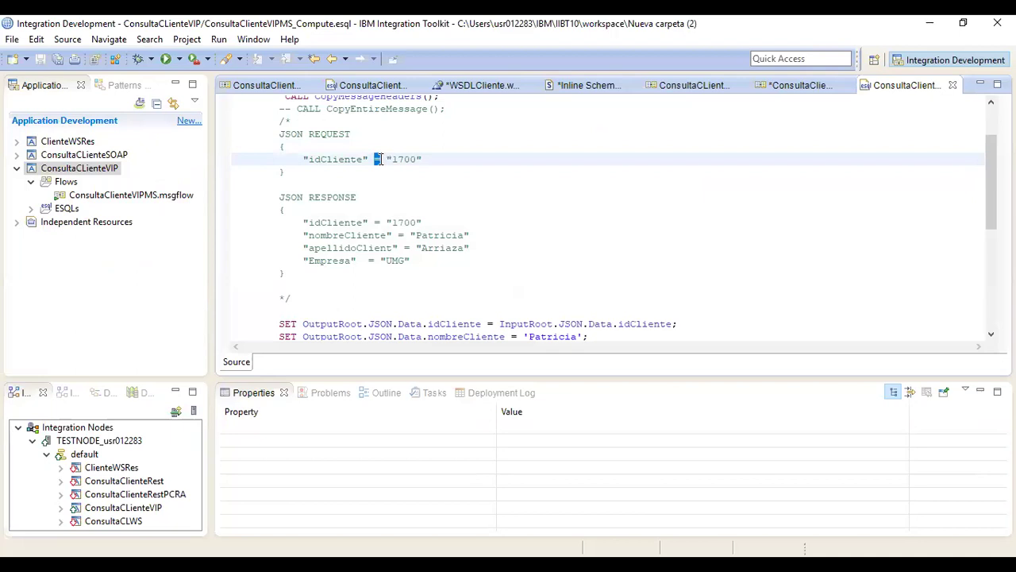
type(":")
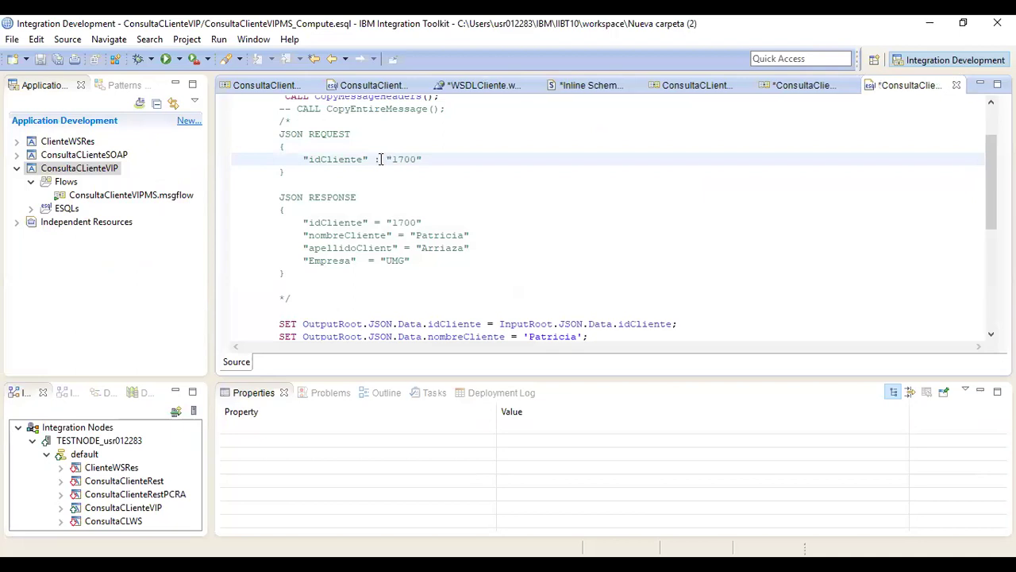
double_click(378, 223)
type(":")
double_click(401, 235)
type(":")
double_click(407, 248)
type(":")
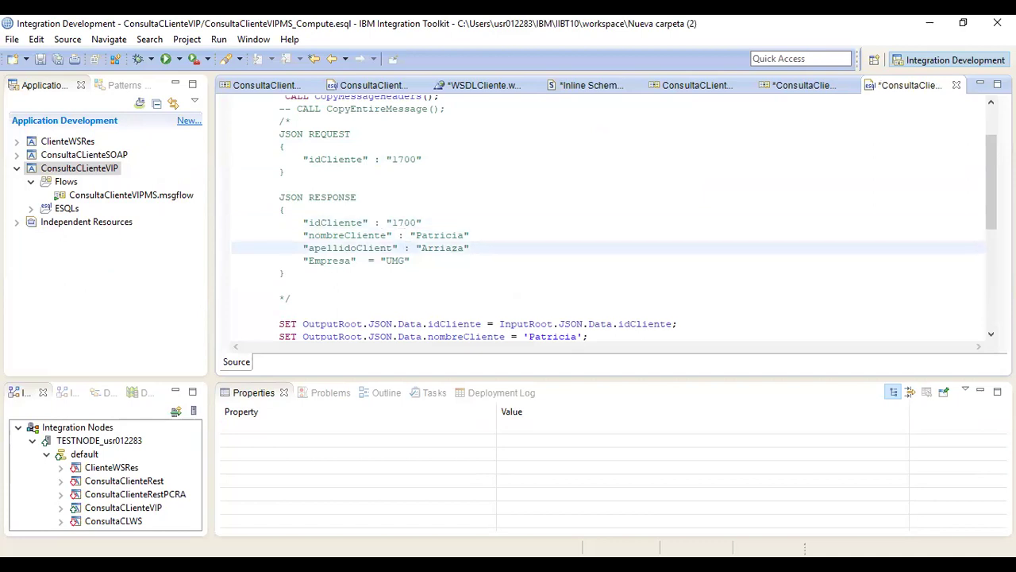